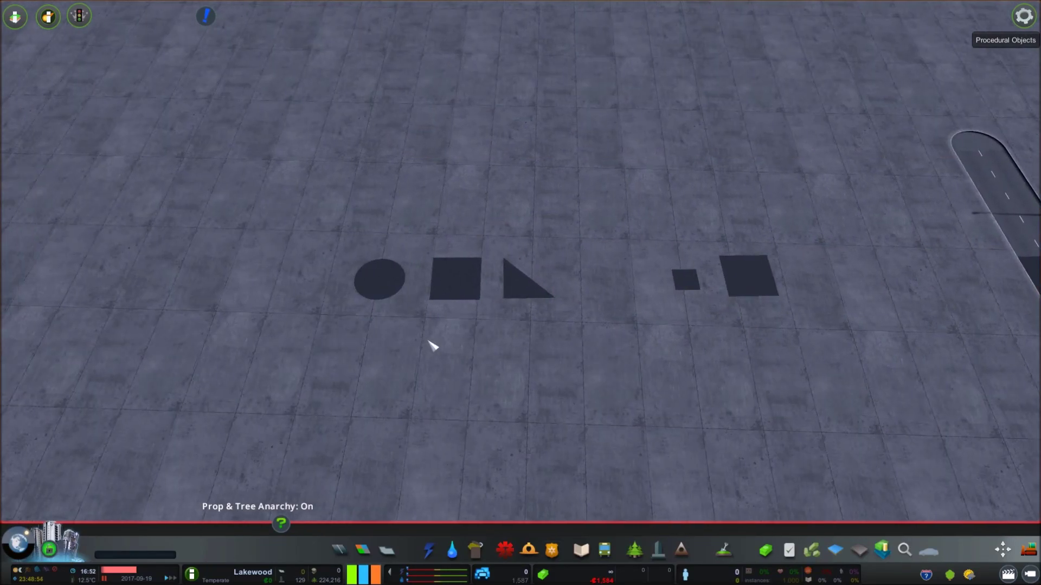
# Select the asphalt square with Move It and raise it off the ground
pyautogui.scroll(3, 522, 286)
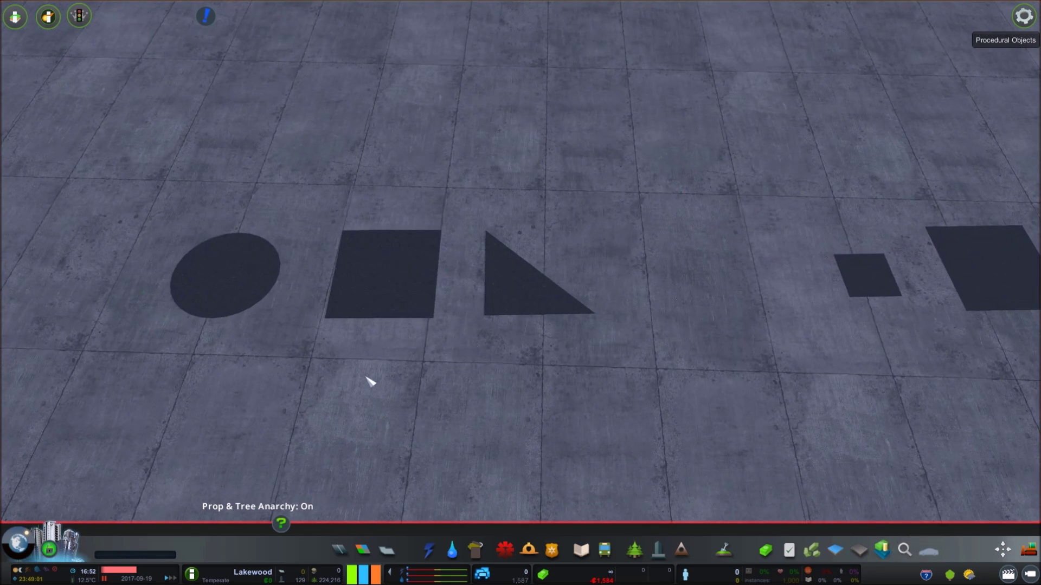
pyautogui.press('a')
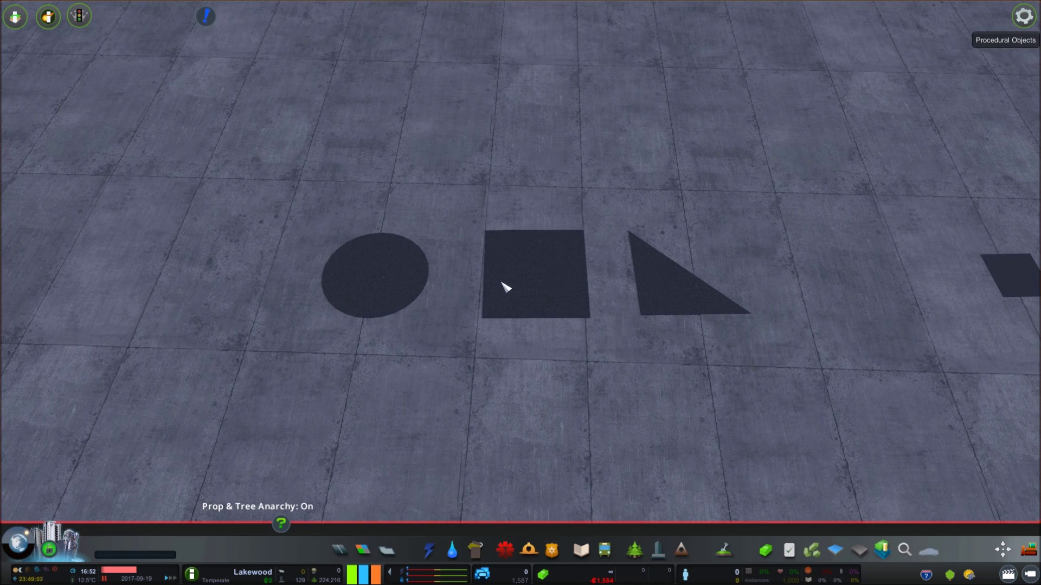
pyautogui.click(510, 287)
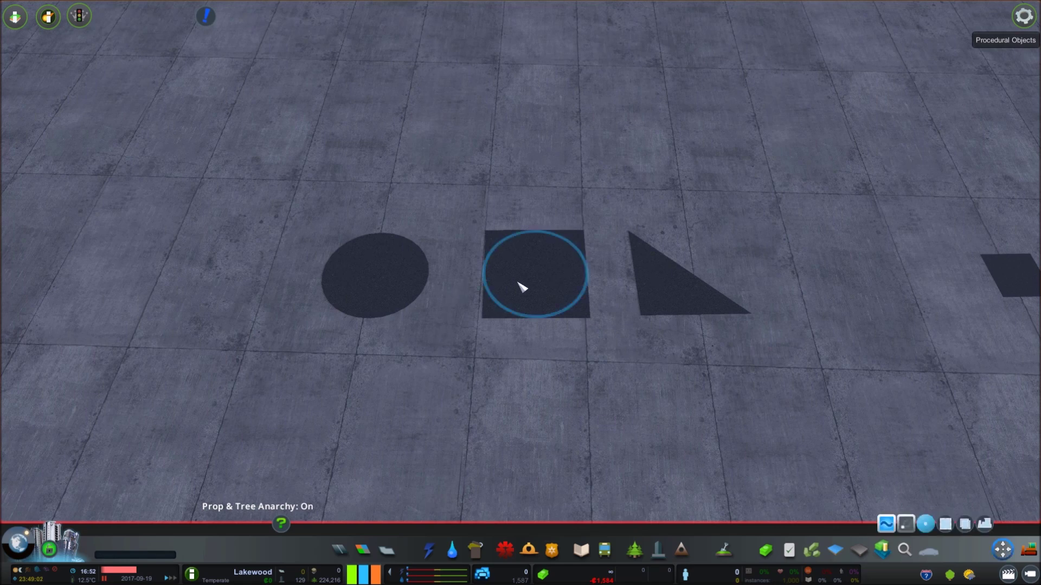
pyautogui.press('pageup')
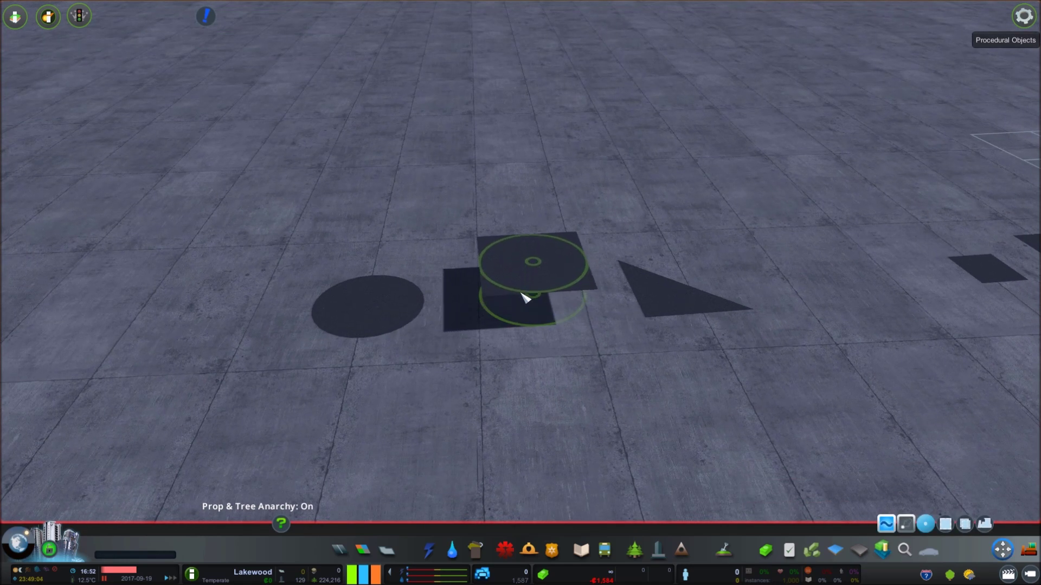
pyautogui.press('pageup')
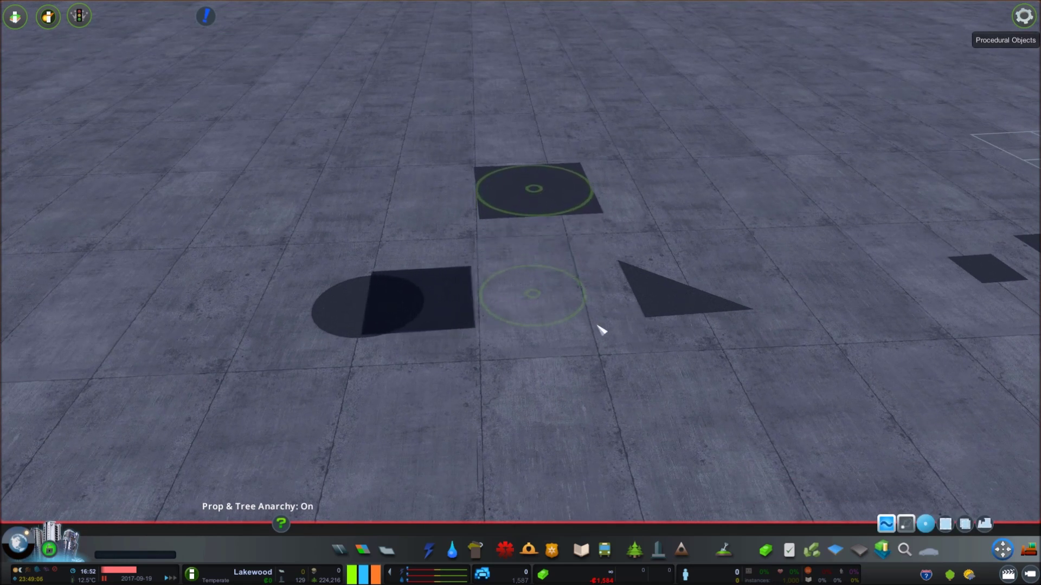
pyautogui.press('pagedown')
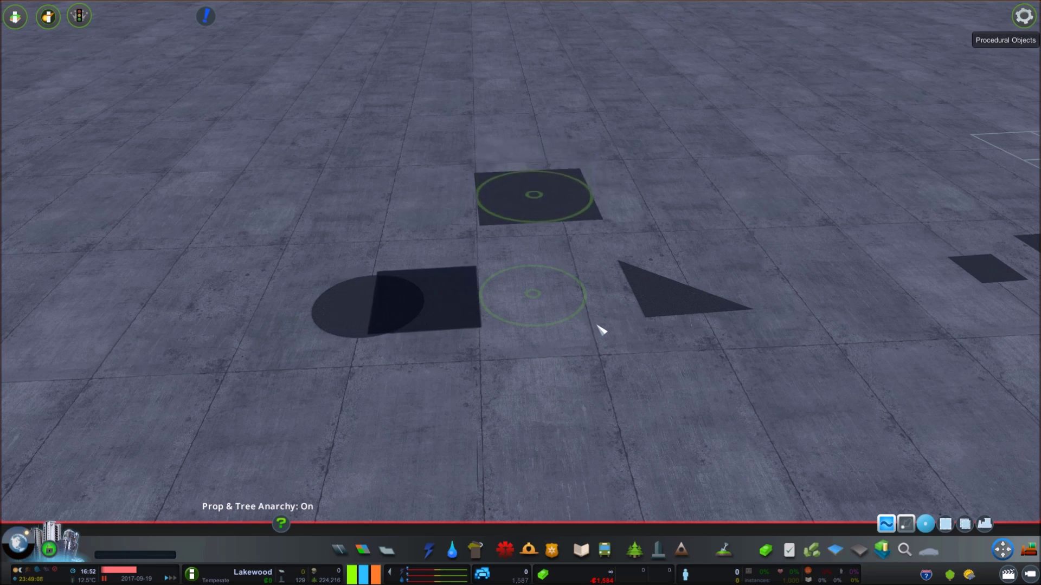
# Nudge and drag the raised square back behind the circle and triangle
pyautogui.press('Up')
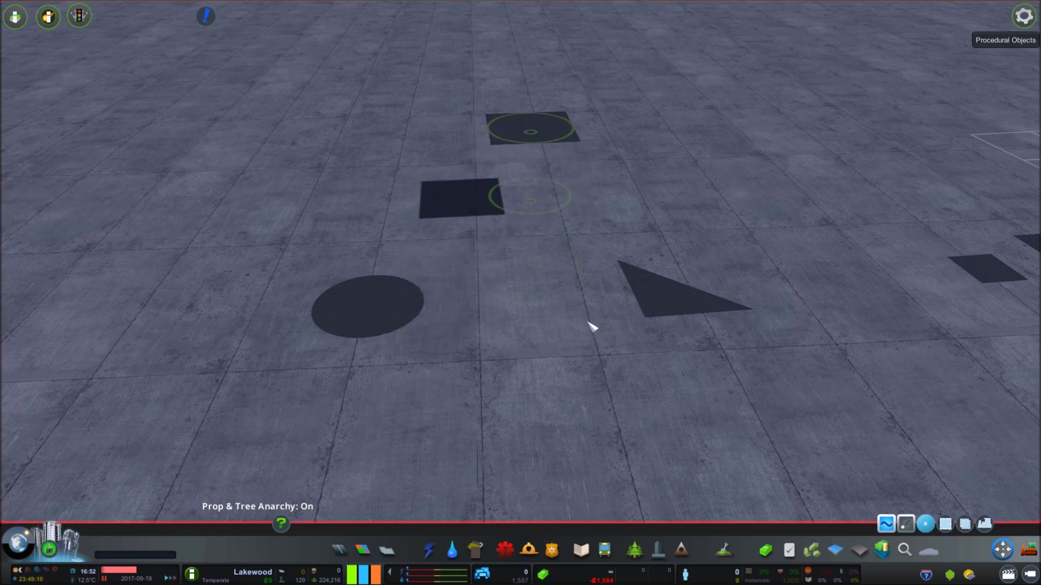
pyautogui.press('Down')
pyautogui.press('Left')
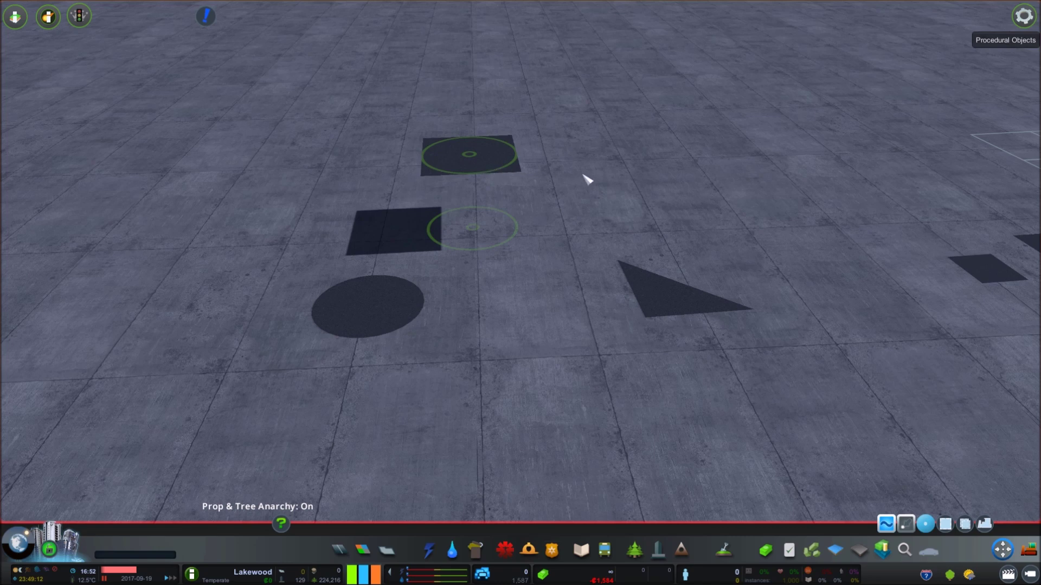
pyautogui.moveTo(545, 160)
pyautogui.mouseDown()
pyautogui.moveTo(620, 163)
pyautogui.moveTo(498, 200)
pyautogui.mouseUp()
pyautogui.press('e')
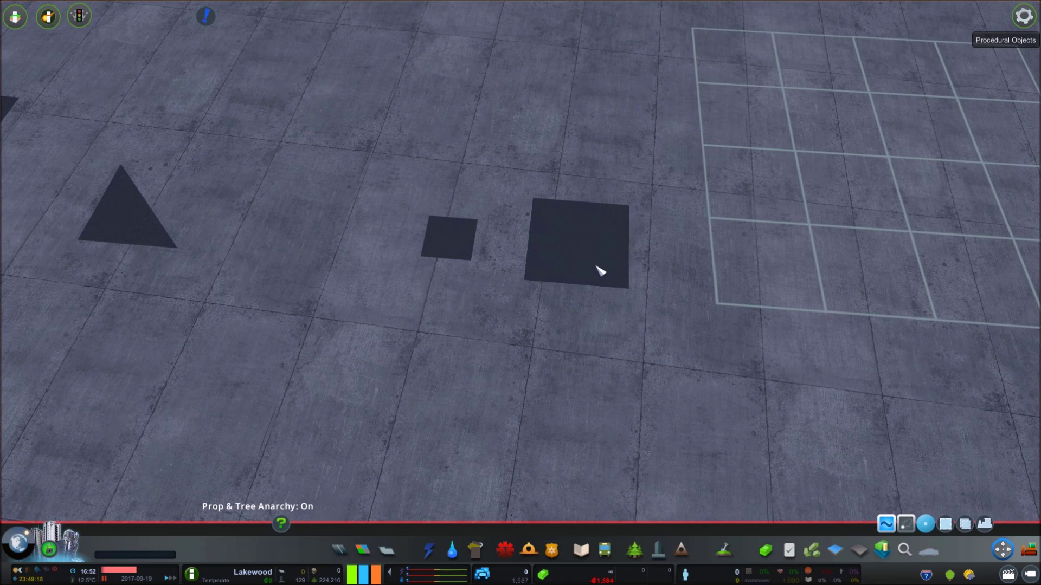
pyautogui.press('a')
pyautogui.press('d')
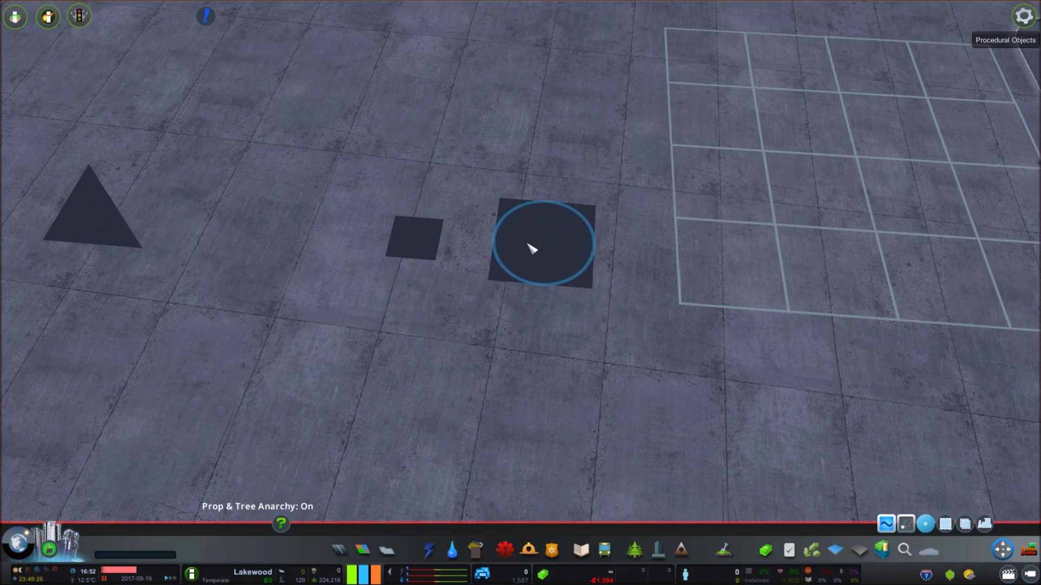
pyautogui.press('d')
pyautogui.scroll(2, 514, 306)
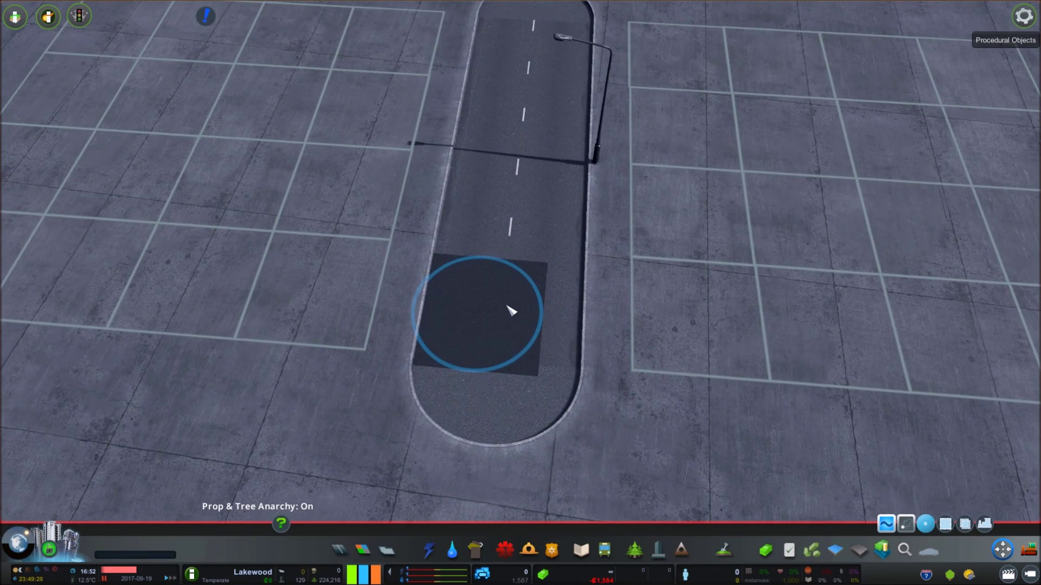
pyautogui.scroll(3, 512, 311)
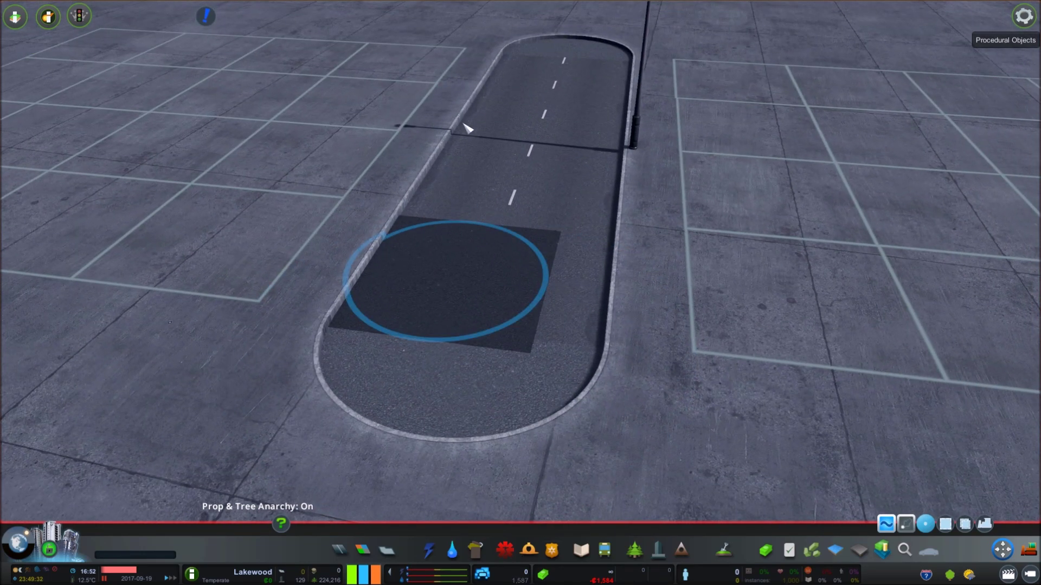
pyautogui.scroll(3, 450, 238)
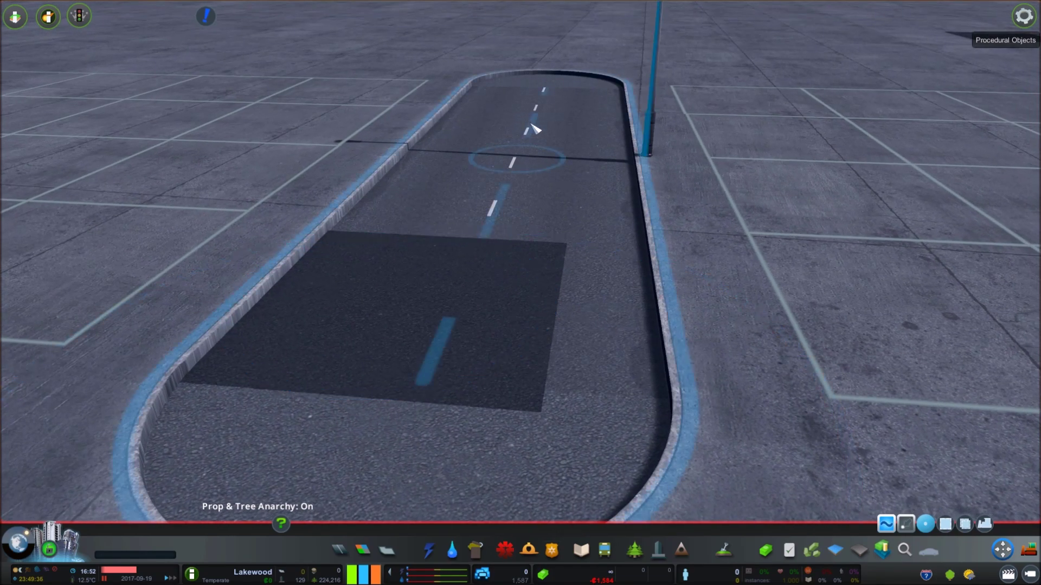
pyautogui.scroll(-3, 534, 129)
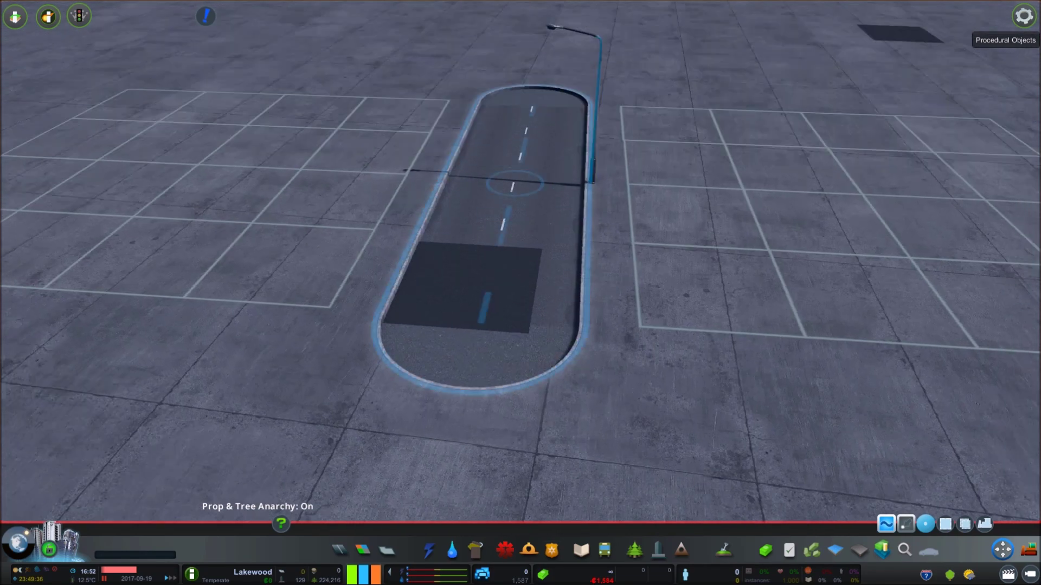
pyautogui.scroll(3, 430, 128)
pyautogui.scroll(-5, 468, 184)
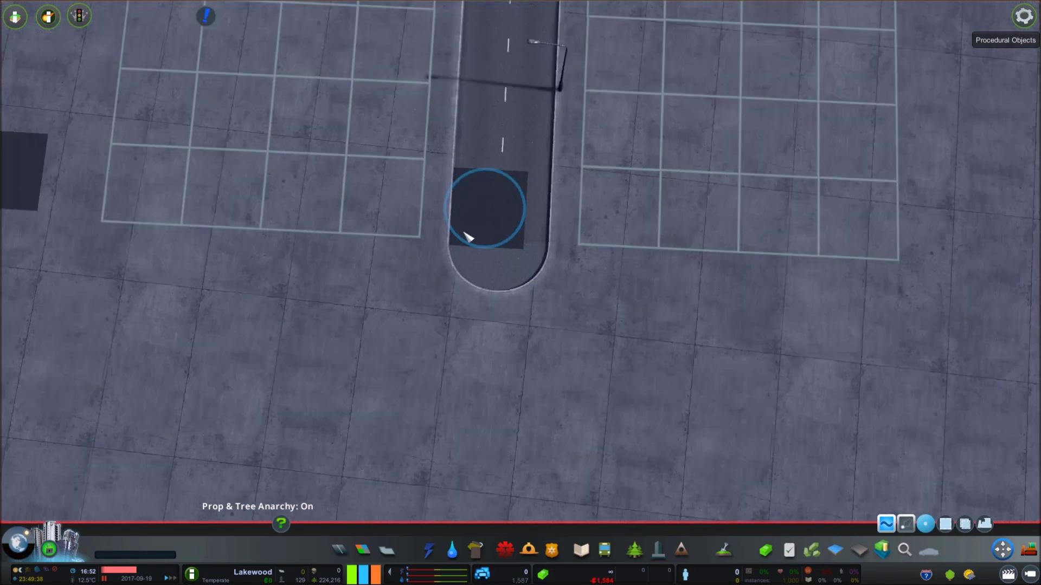
pyautogui.press('a')
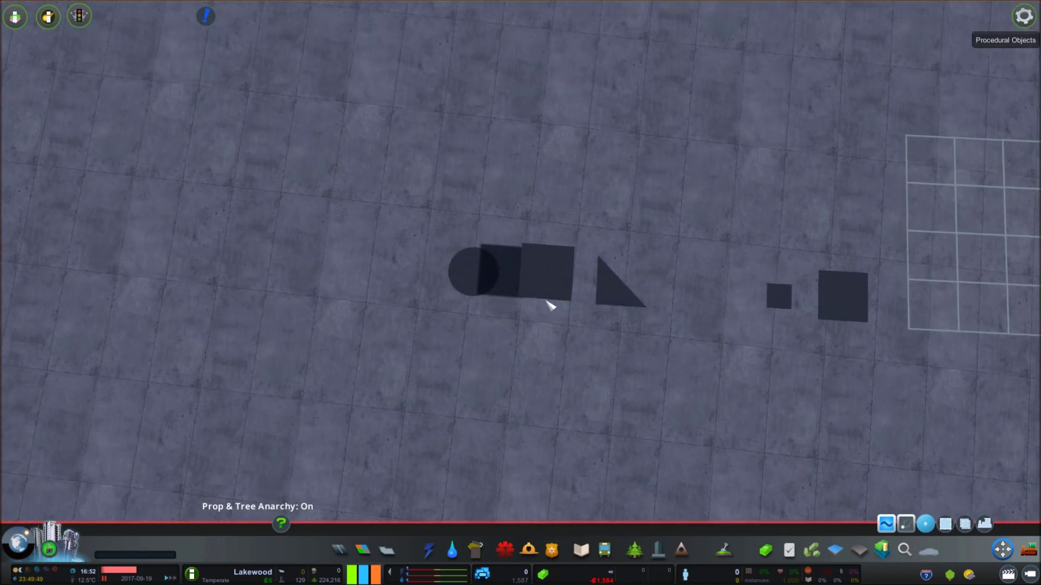
# Open the Ronyx69 Ploppable Asphalt asset list in Find It
pyautogui.press('w')
pyautogui.click(905, 550)
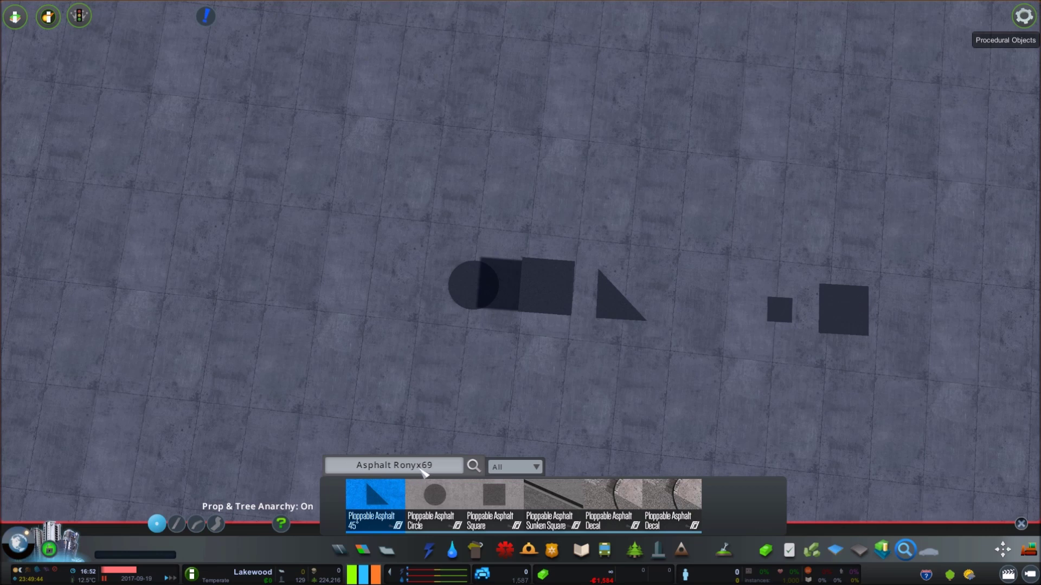
pyautogui.scroll(3, 557, 430)
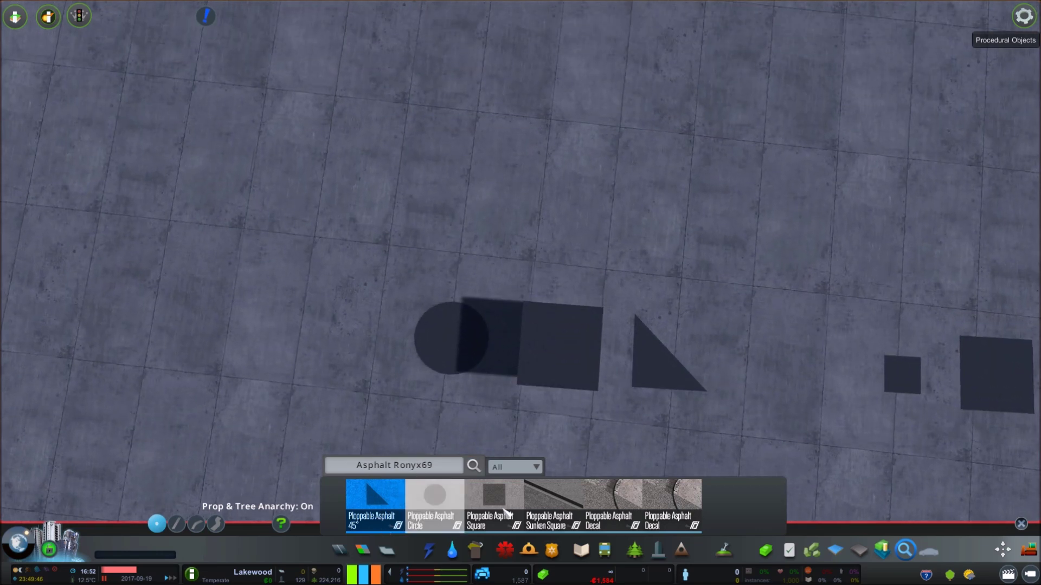
pyautogui.press('d')
pyautogui.press('s')
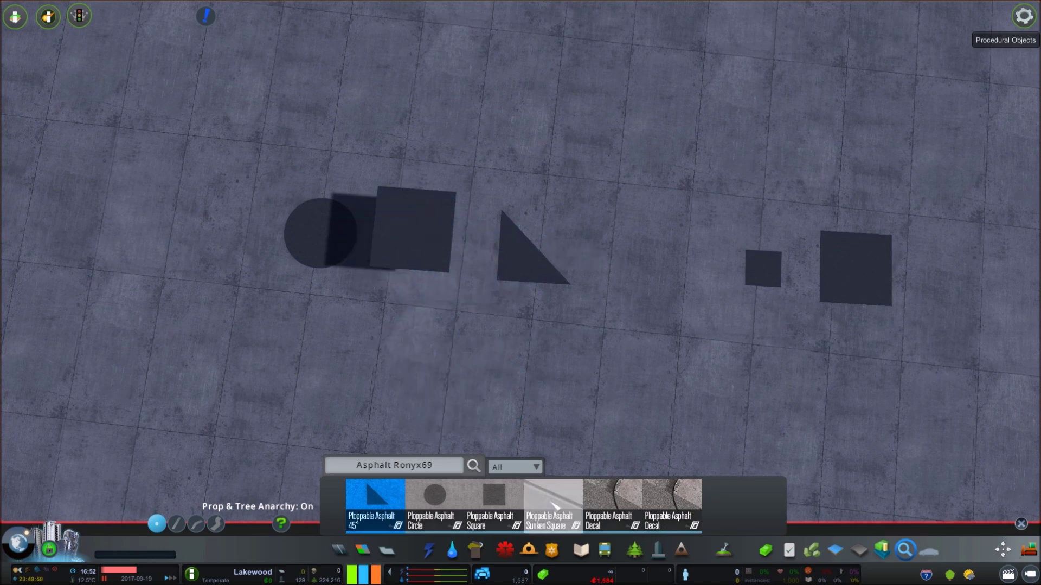
# Survey the asphalt shapes and sunken strip, preview the Ploppable Asphalt Decal, then browse categories
pyautogui.press('d')
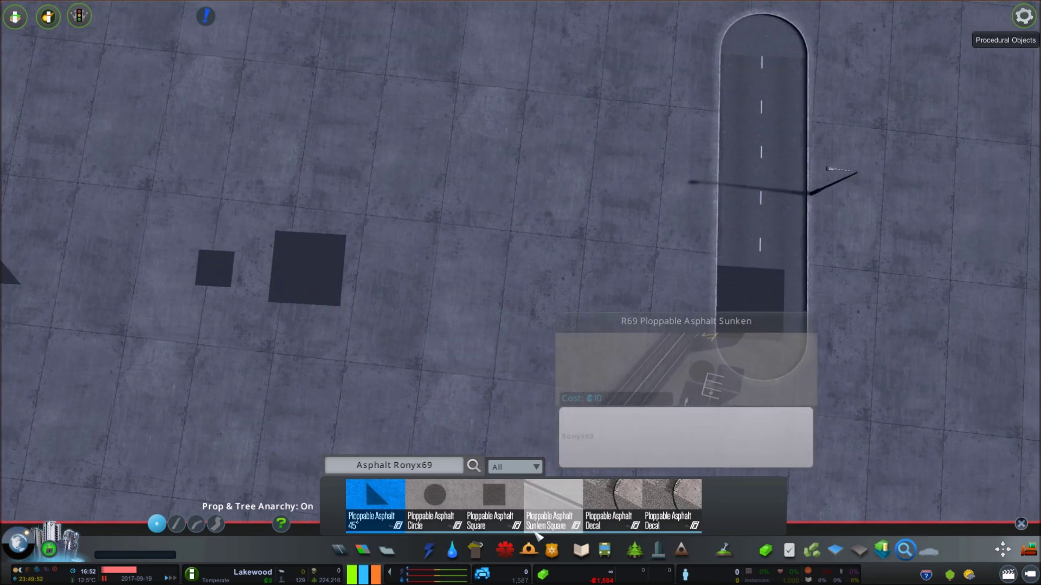
pyautogui.press('a')
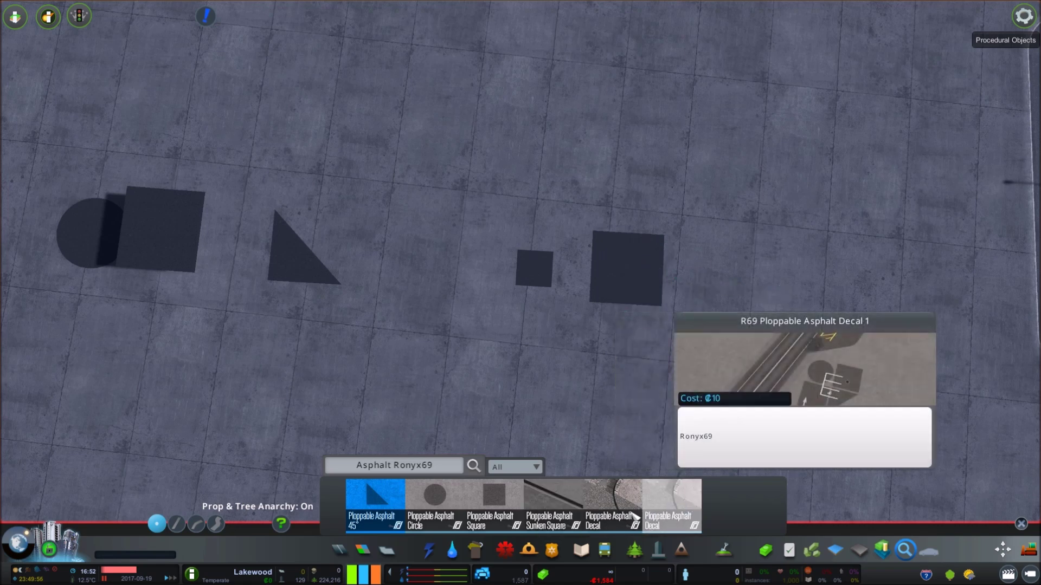
pyautogui.press('d')
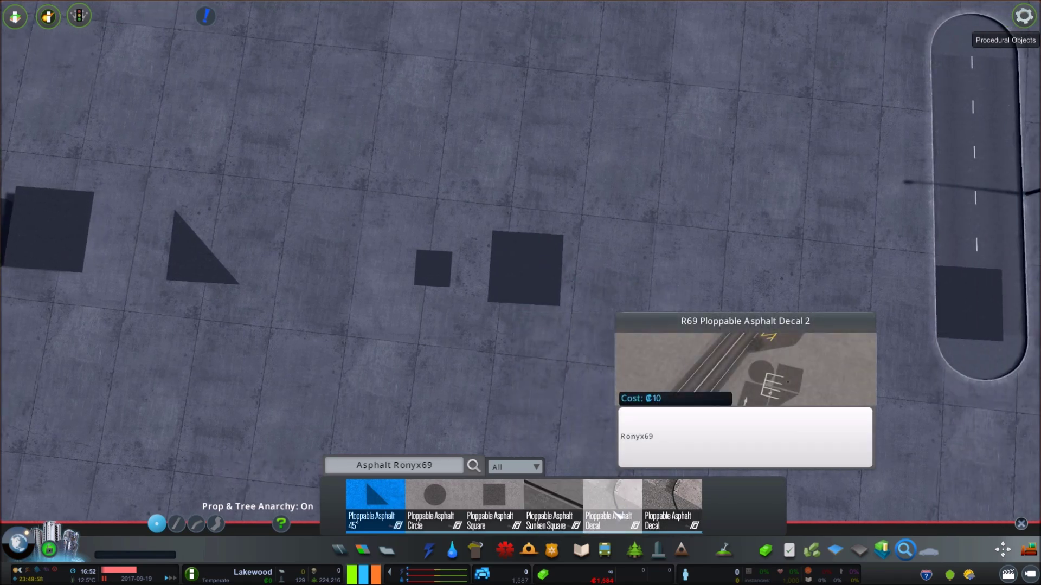
pyautogui.press('a')
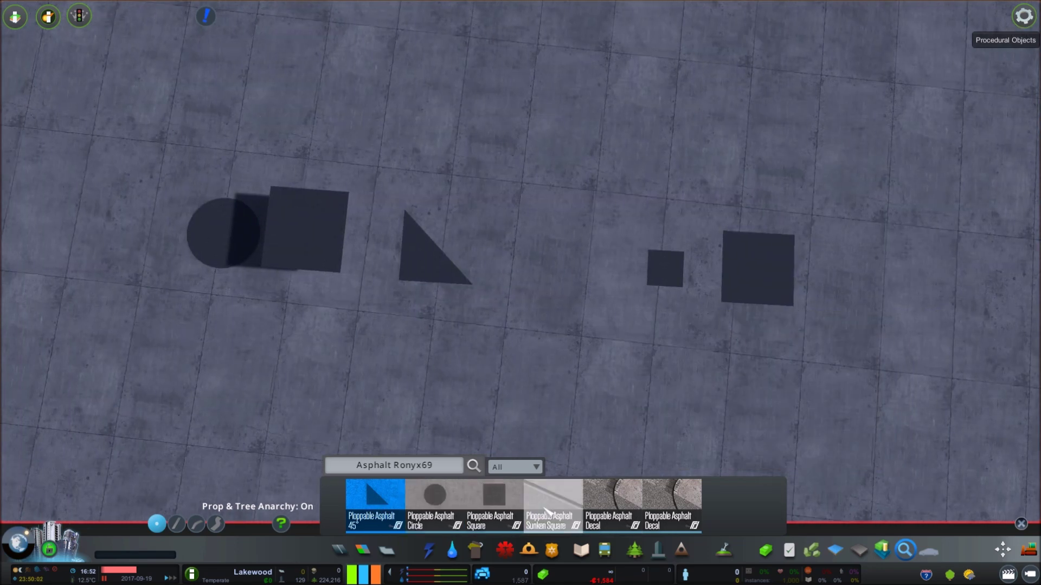
pyautogui.press('d')
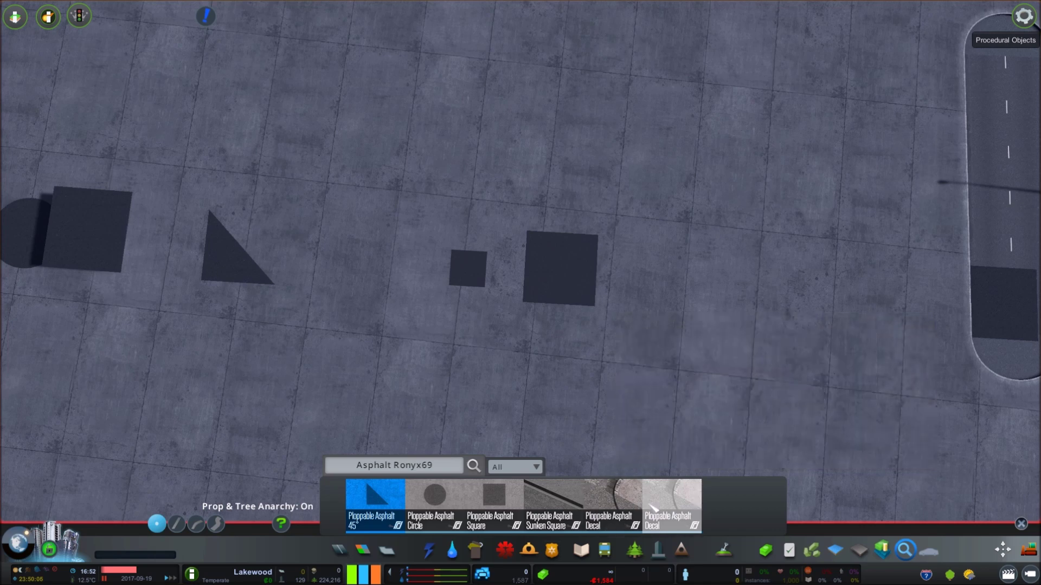
pyautogui.moveTo(641, 514)
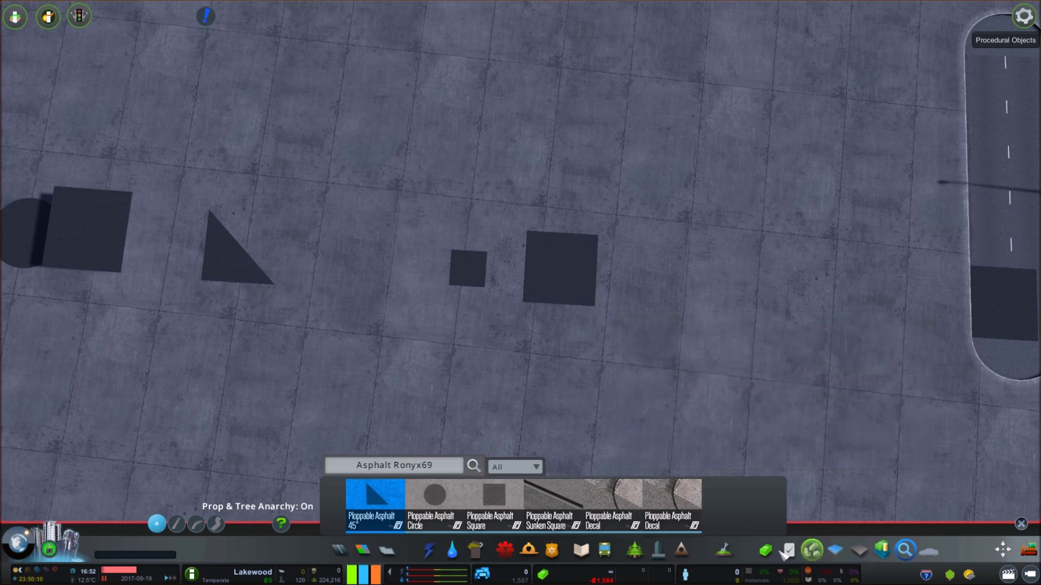
pyautogui.click(724, 550)
# Place an edged Red Asphalt 4x4 decal on the dark asphalt shapes
pyautogui.click(781, 471)
pyautogui.press('a')
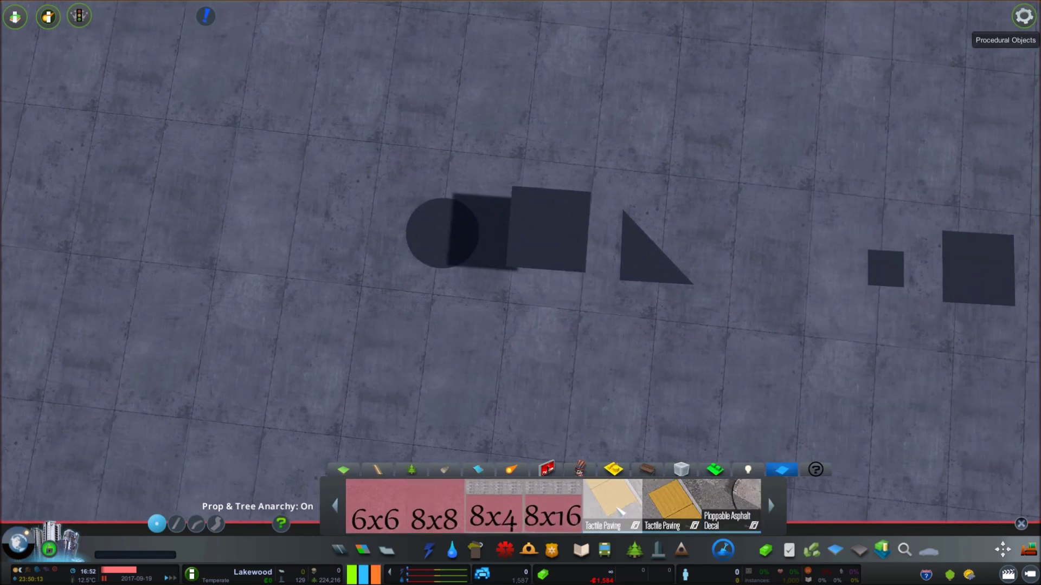
pyautogui.scroll(2, 620, 510)
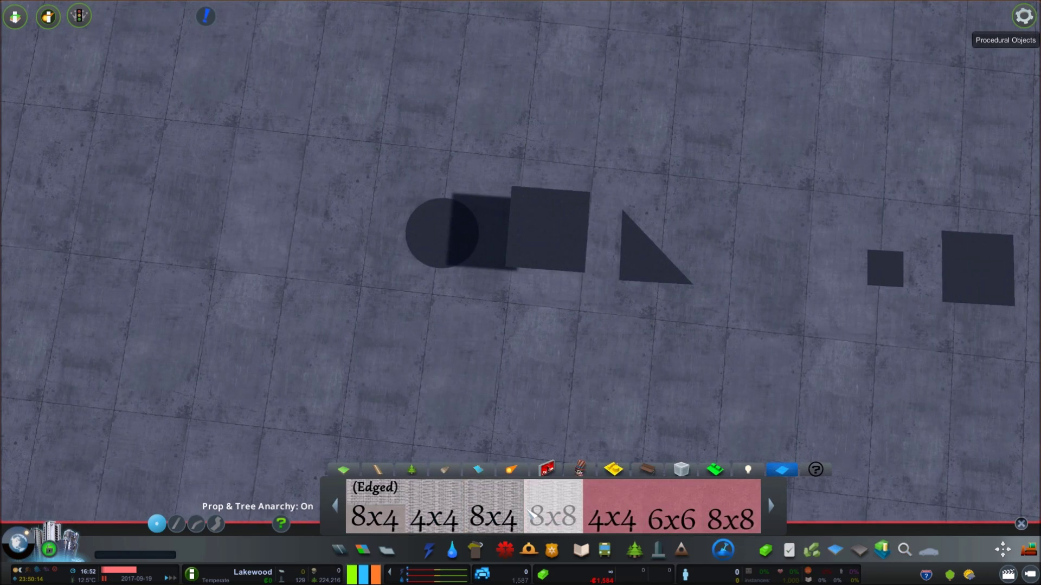
pyautogui.click(613, 507)
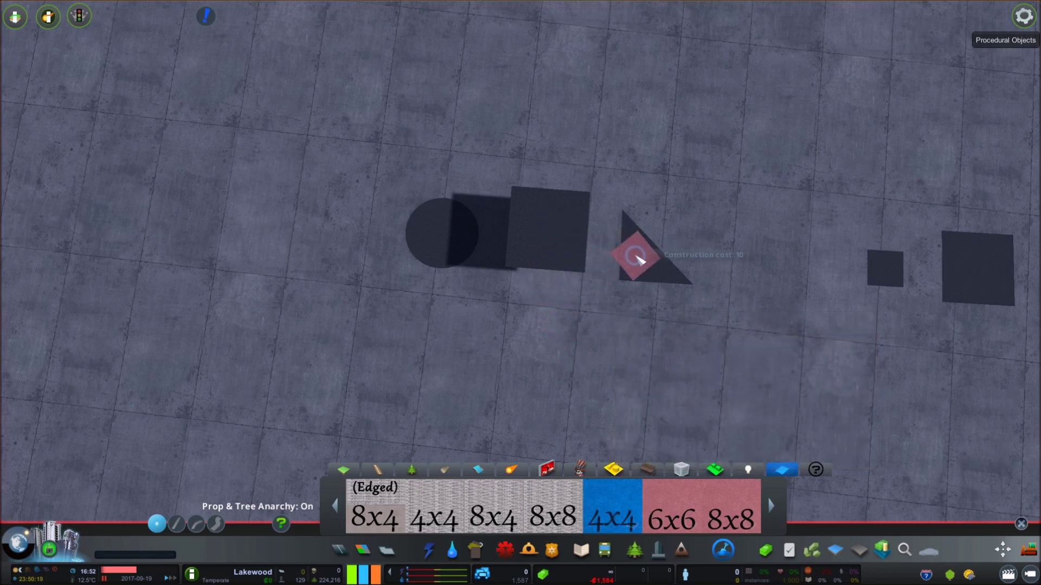
pyautogui.moveTo(639, 261)
pyautogui.mouseDown()
pyautogui.moveTo(718, 332)
pyautogui.moveTo(494, 281)
pyautogui.moveTo(433, 233)
pyautogui.mouseUp()
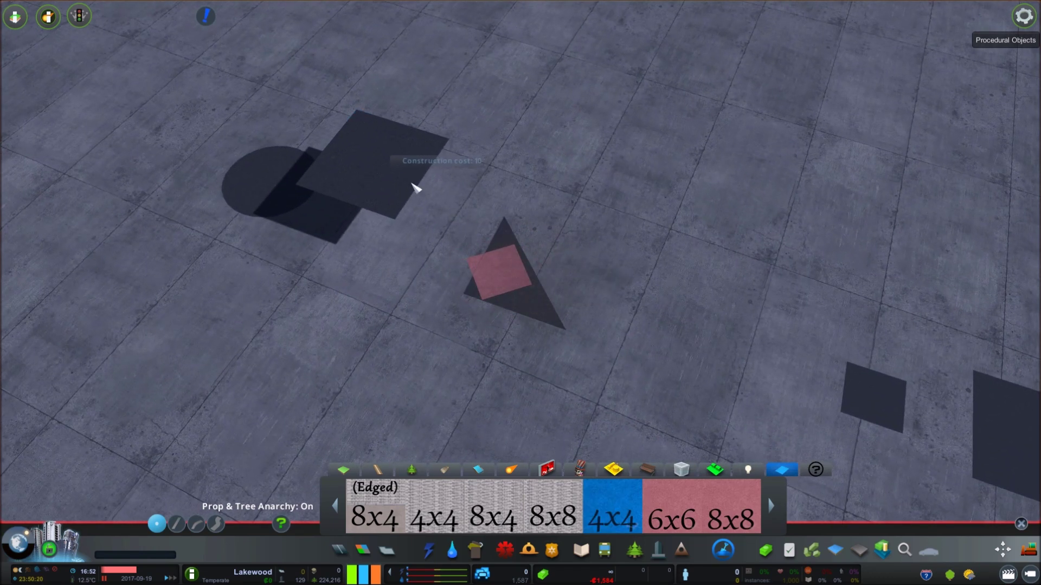
pyautogui.moveTo(415, 187); pyautogui.dragTo(553, 295)
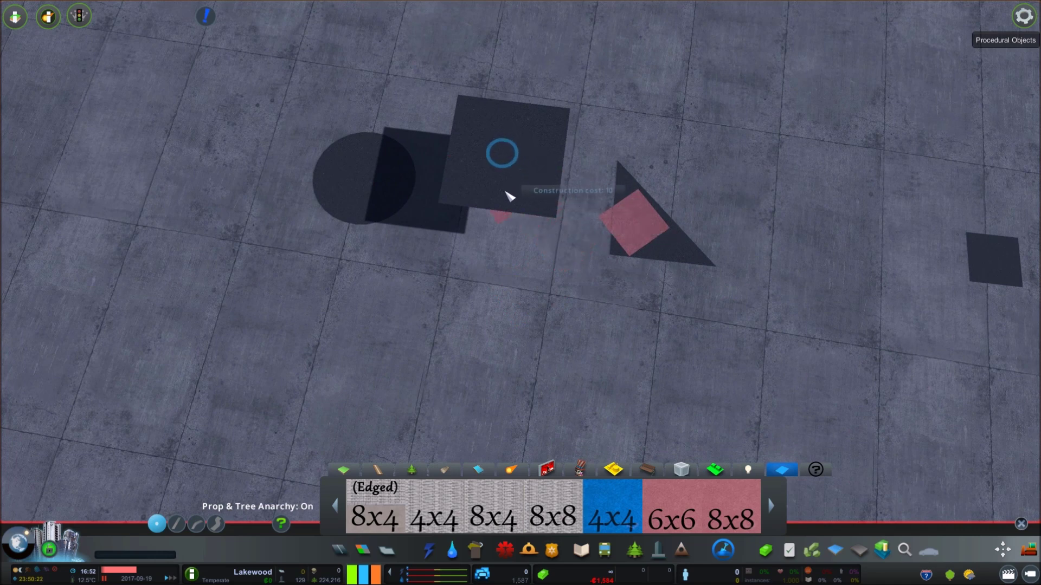
pyautogui.click(508, 235)
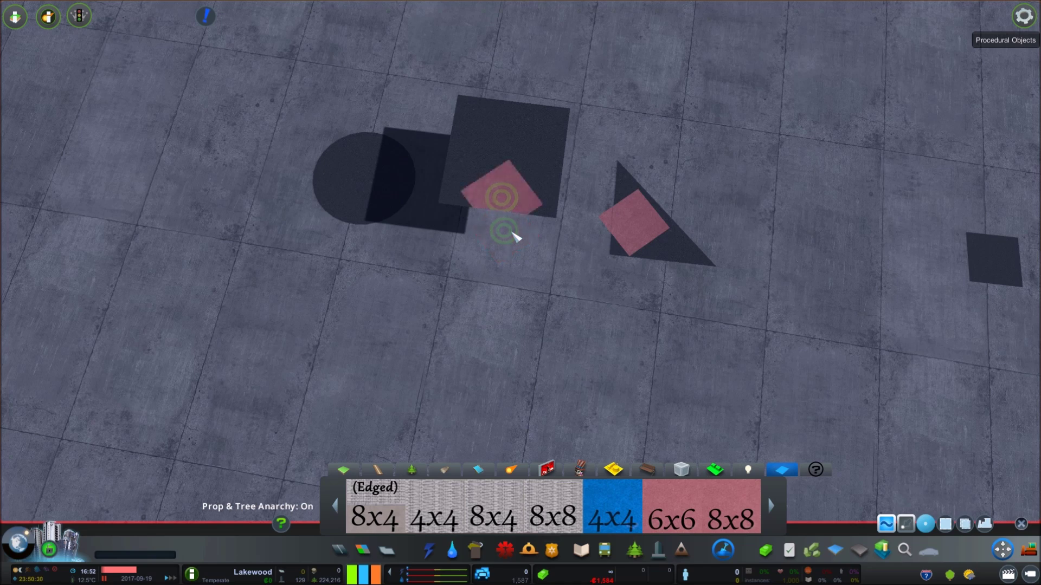
# Drag the red 4x4 decal up-left fully onto the dark square and review the shapes
pyautogui.press('w')
pyautogui.moveTo(497, 305)
pyautogui.mouseDown()
pyautogui.moveTo(530, 267)
pyautogui.moveTo(479, 272)
pyautogui.mouseUp()
pyautogui.press('d')
pyautogui.press('s')
pyautogui.press('d')
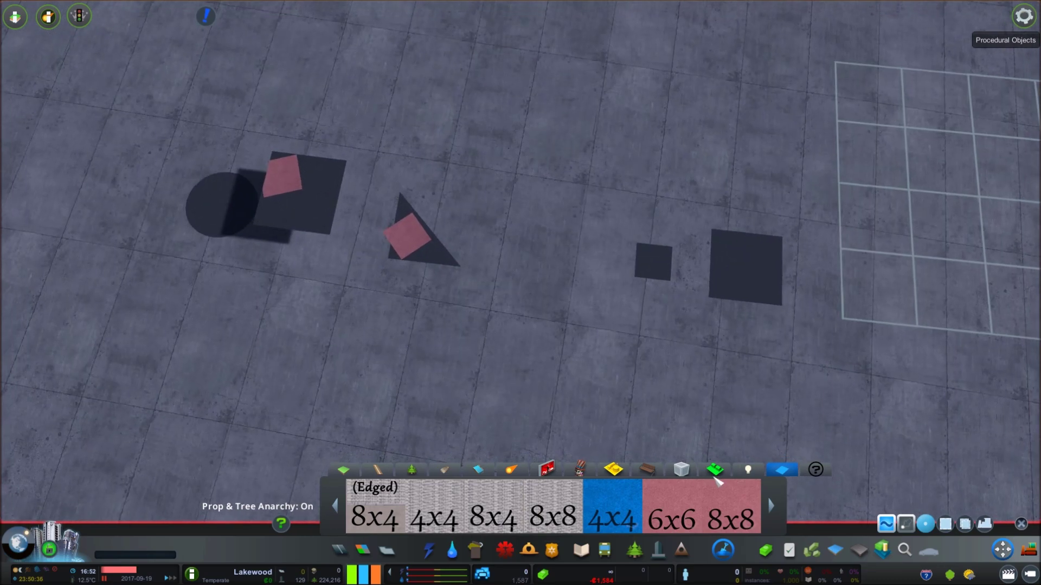
pyautogui.press('d')
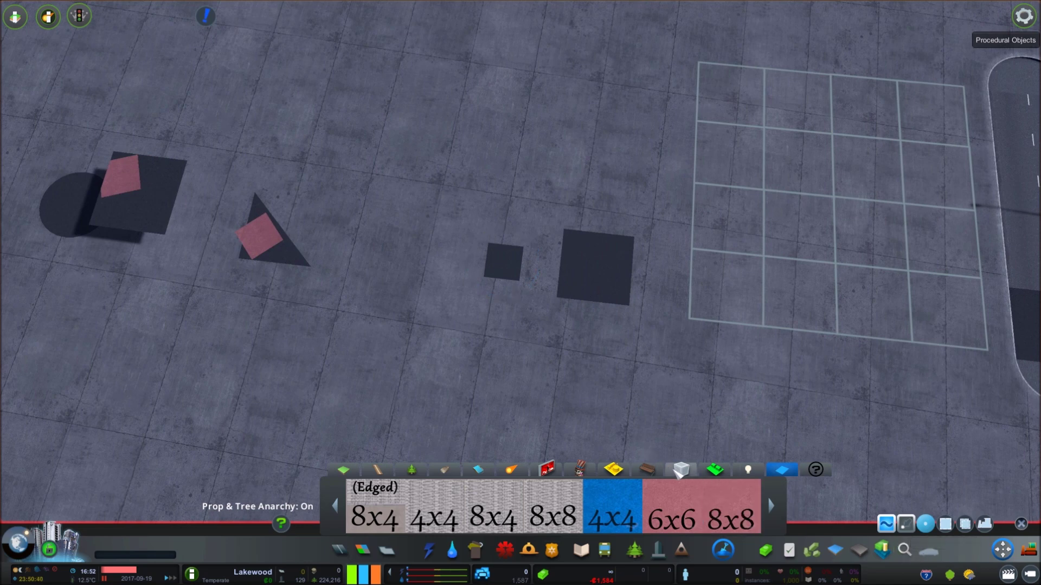
pyautogui.press('a')
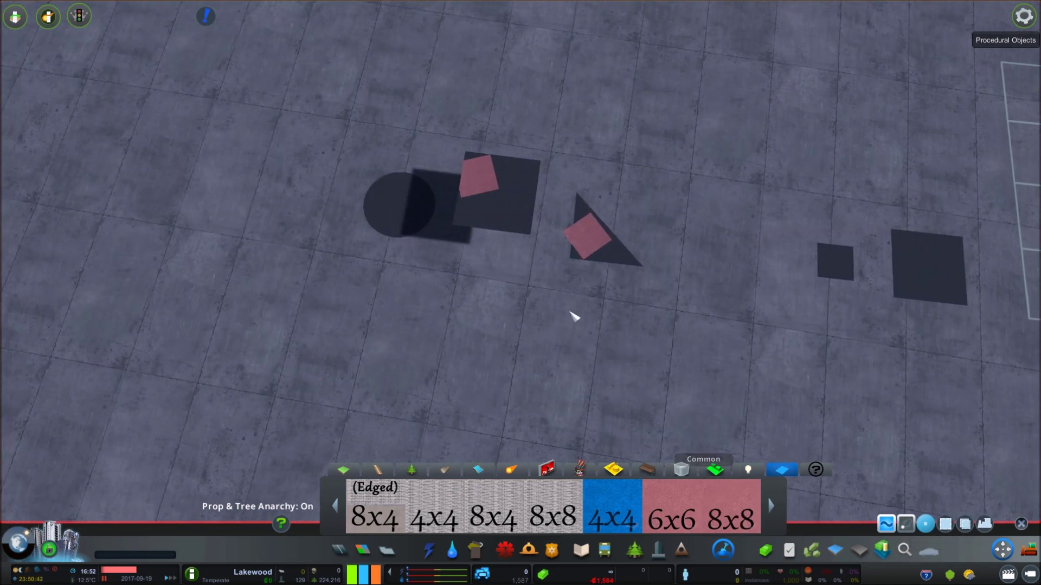
pyautogui.press('d')
pyautogui.press('a')
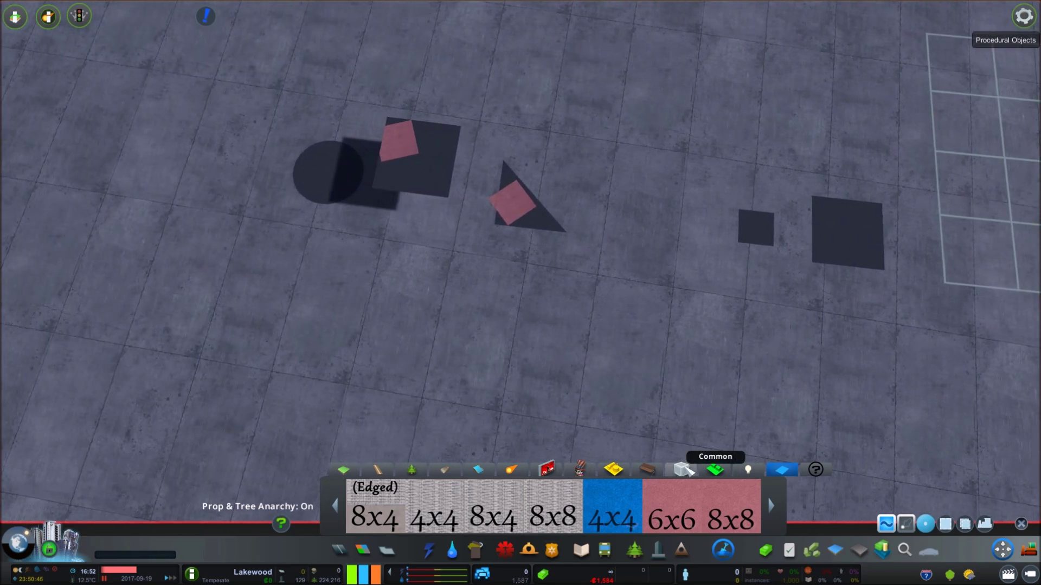
# Browse the common pieces, pick the Ploppable Asphalt Circle, then scroll the Ground Tiles decals
pyautogui.click(683, 469)
pyautogui.moveTo(379, 510)
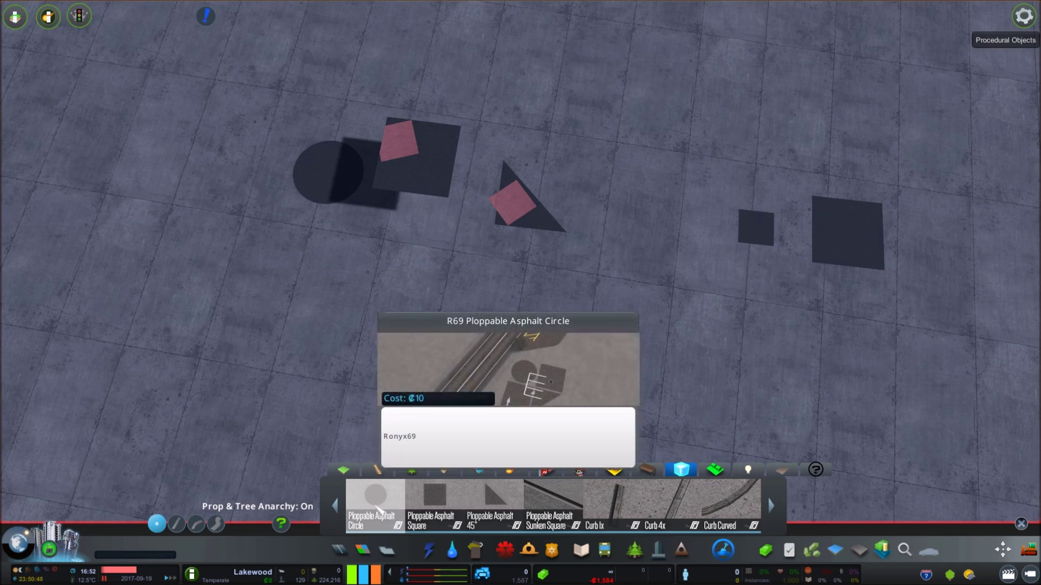
pyautogui.click(433, 498)
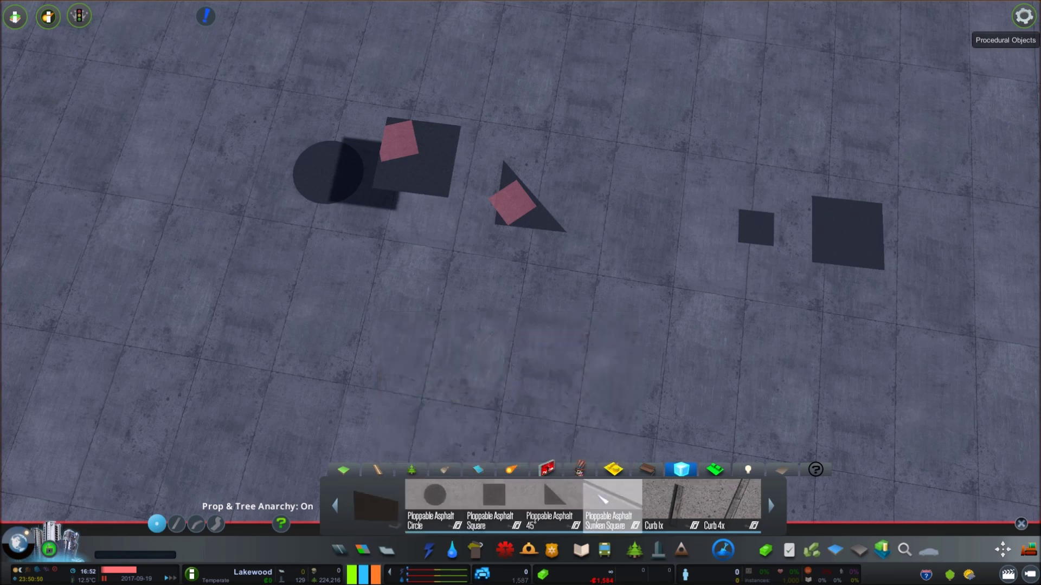
pyautogui.press('d')
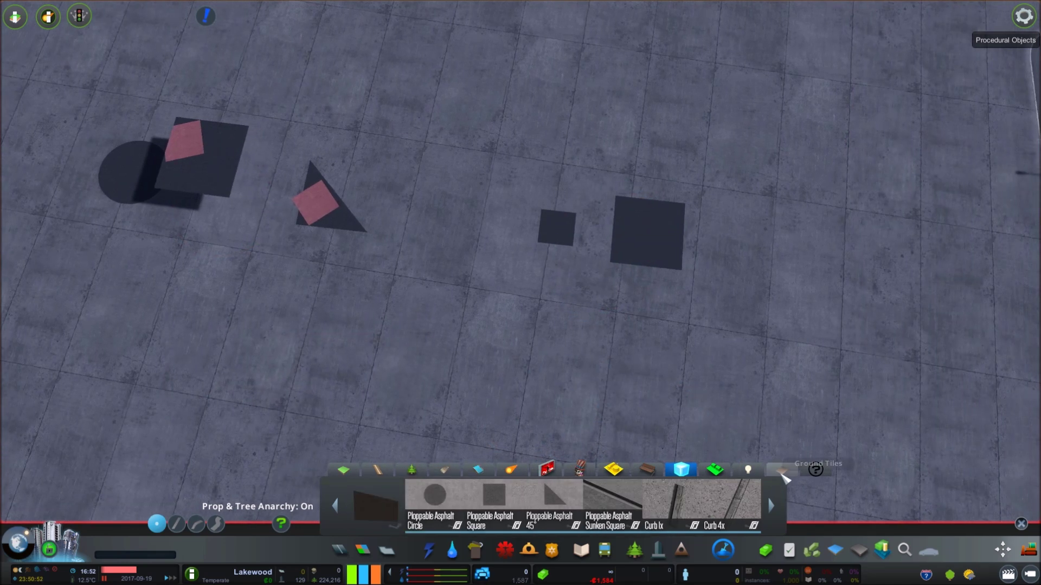
pyautogui.click(782, 470)
pyautogui.scroll(5, 553, 504)
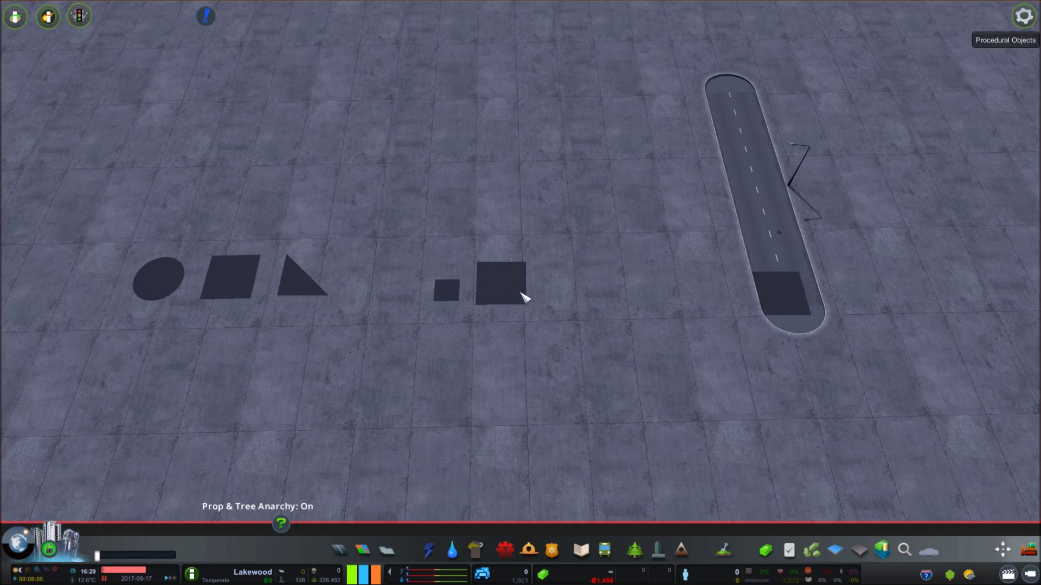
# Open the Ploppable Asphalt colour settings under Mods Settings in Options
pyautogui.press('Escape')
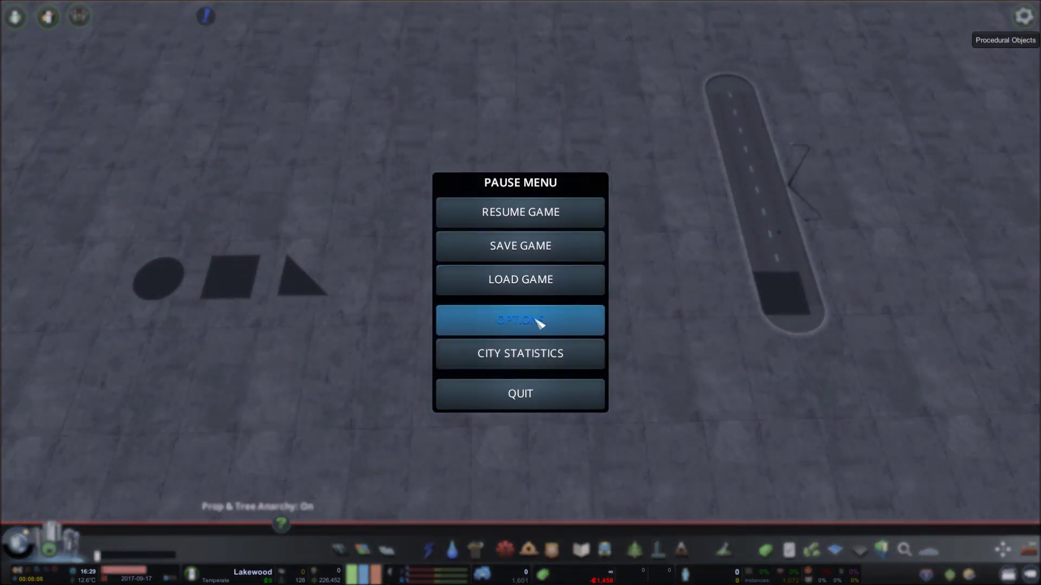
pyautogui.click(536, 321)
pyautogui.scroll(-2, 325, 353)
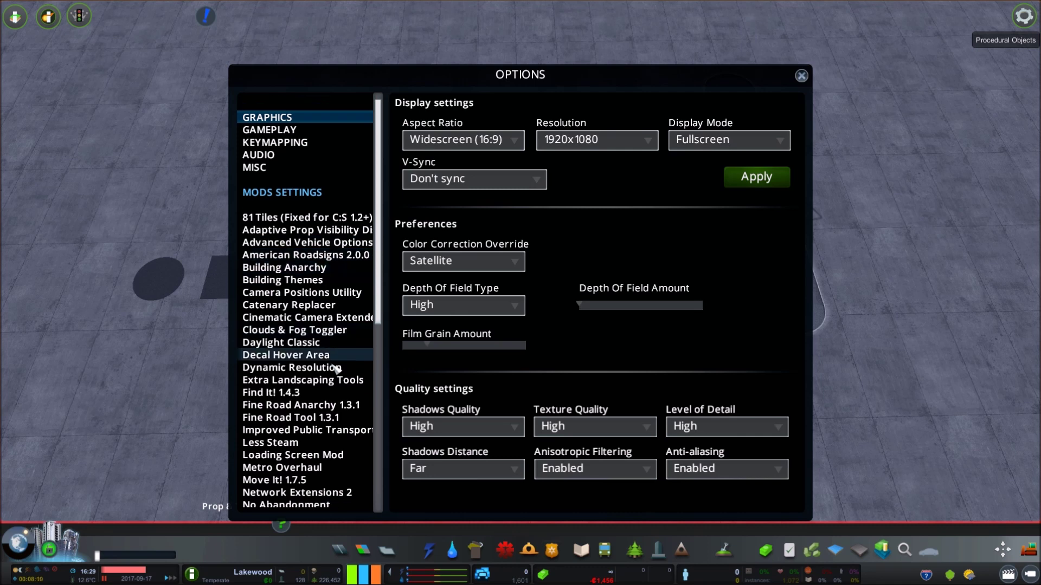
pyautogui.scroll(-6, 328, 367)
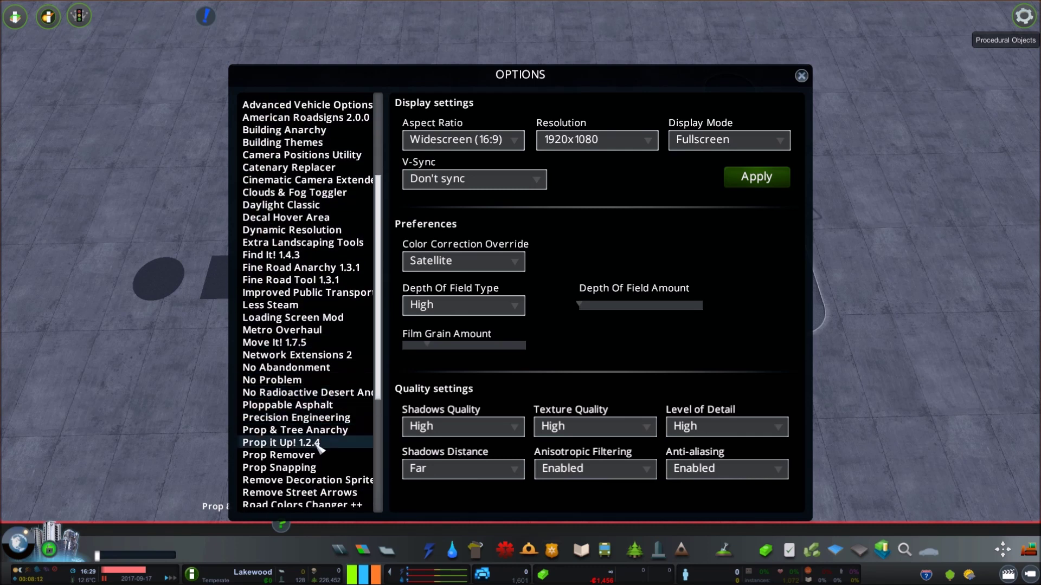
pyautogui.click(319, 344)
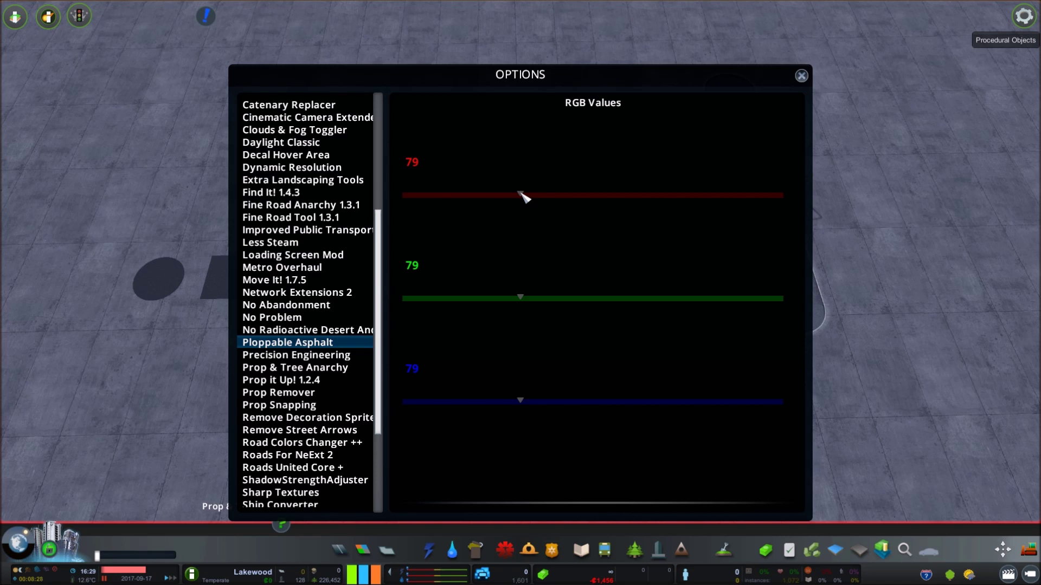
# Adjust the asphalt RGB sliders to an even grey, ending at 124 on each channel
pyautogui.moveTo(551, 196); pyautogui.dragTo(601, 199)
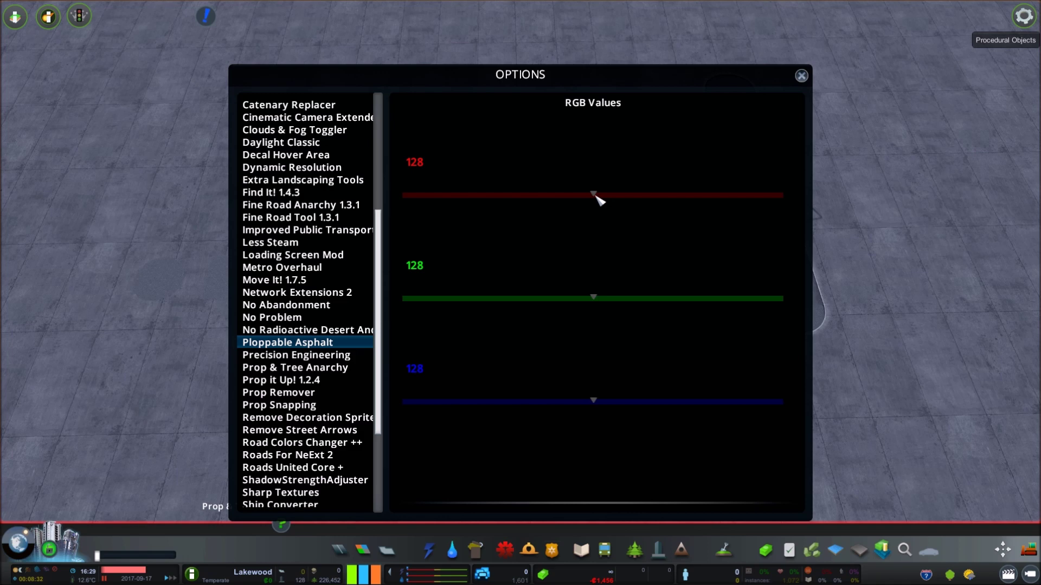
pyautogui.moveTo(597, 197)
pyautogui.mouseDown()
pyautogui.moveTo(753, 200)
pyautogui.moveTo(391, 199)
pyautogui.mouseUp()
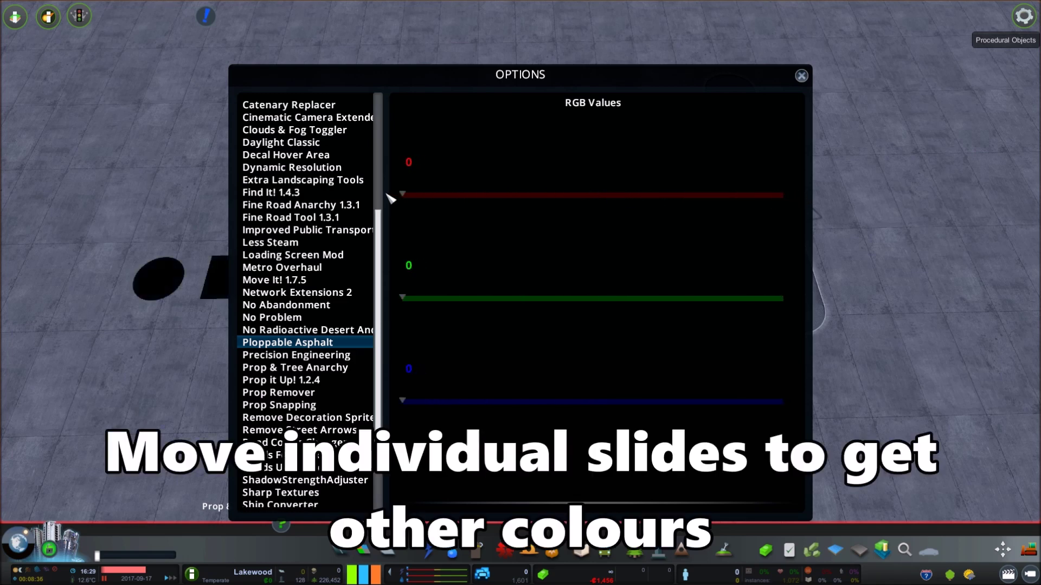
pyautogui.moveTo(467, 199); pyautogui.dragTo(589, 193)
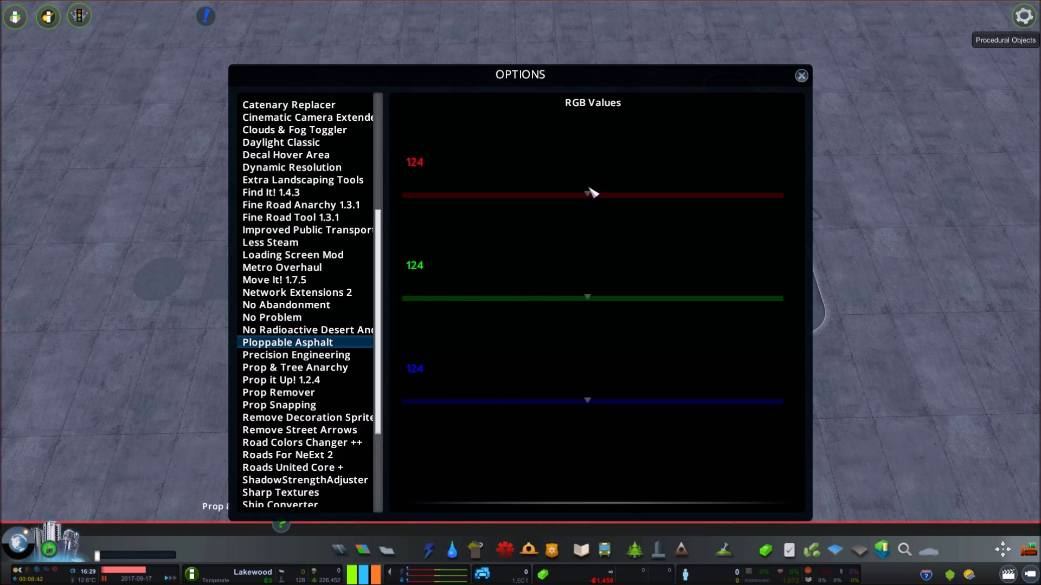
pyautogui.moveTo(592, 193); pyautogui.dragTo(551, 195)
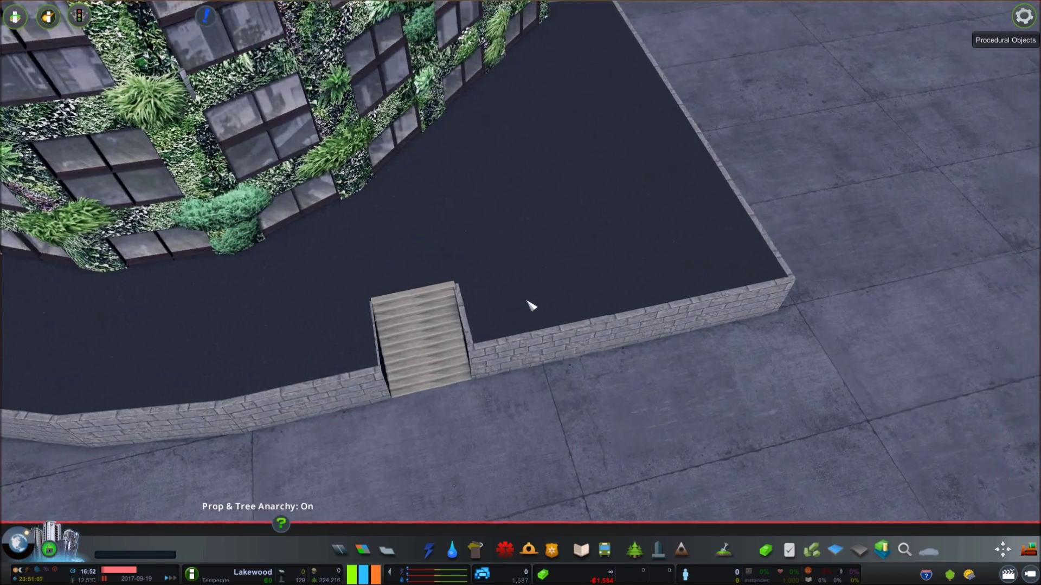
# With Move It (M), drag the dark asphalt square off the raised platform onto the concrete
pyautogui.press('m')
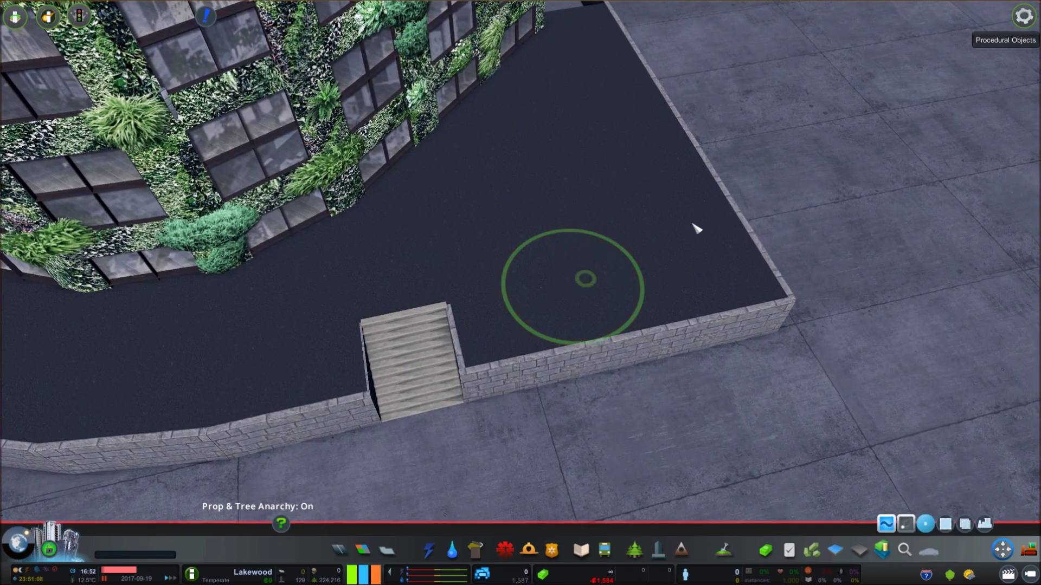
pyautogui.moveTo(697, 228); pyautogui.dragTo(869, 181)
pyautogui.scroll(10, 628, 322)
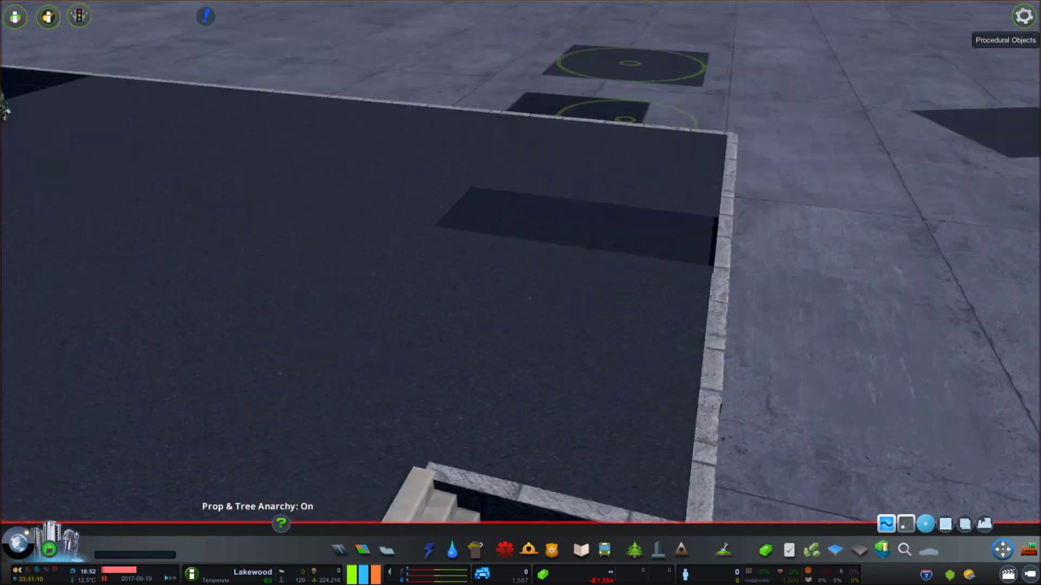
pyautogui.scroll(-10, 506, 260)
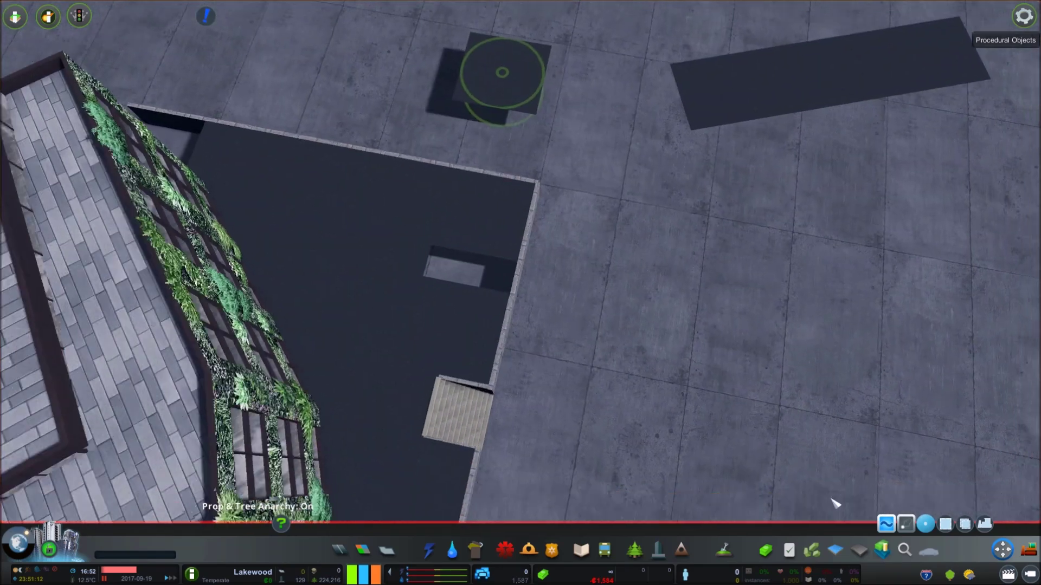
# Place a DECAL Paving Cobblestone 02 10x10 and move it onto the concrete ground
pyautogui.hotkey('ctrl', 'f')
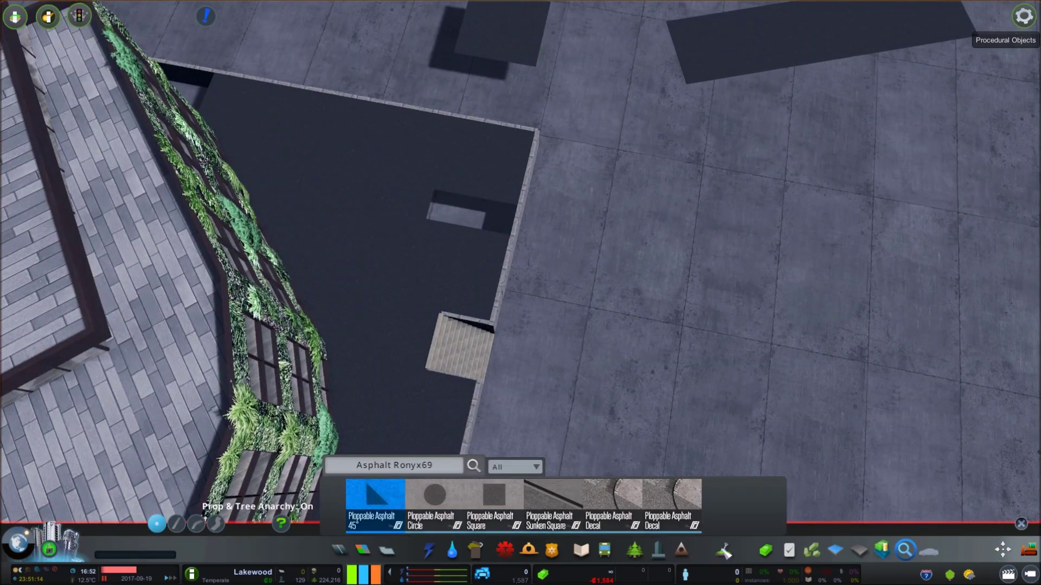
pyautogui.click(722, 552)
pyautogui.click(605, 510)
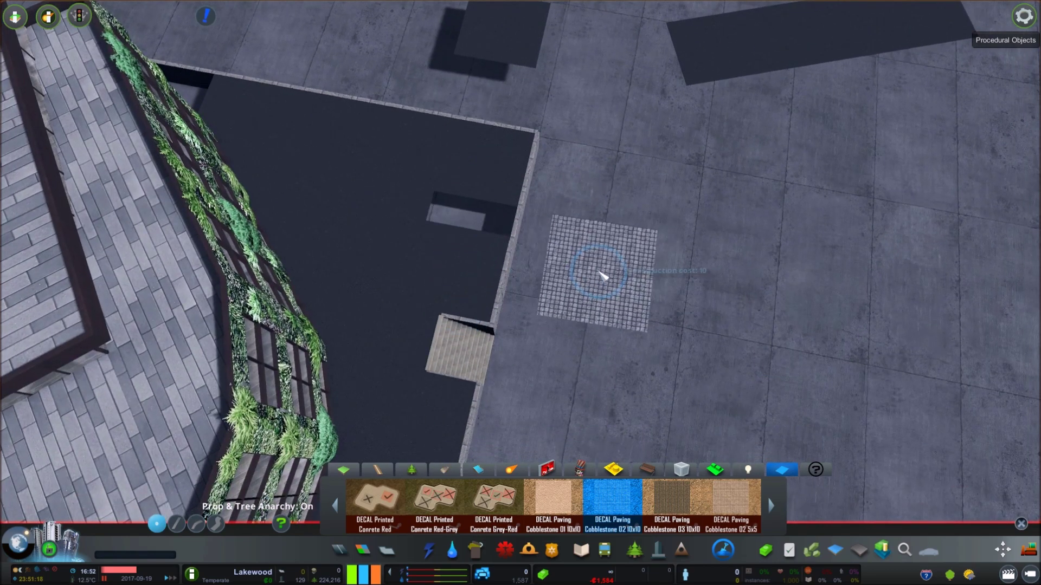
pyautogui.click(600, 275)
pyautogui.press('m')
pyautogui.moveTo(613, 280); pyautogui.dragTo(409, 225)
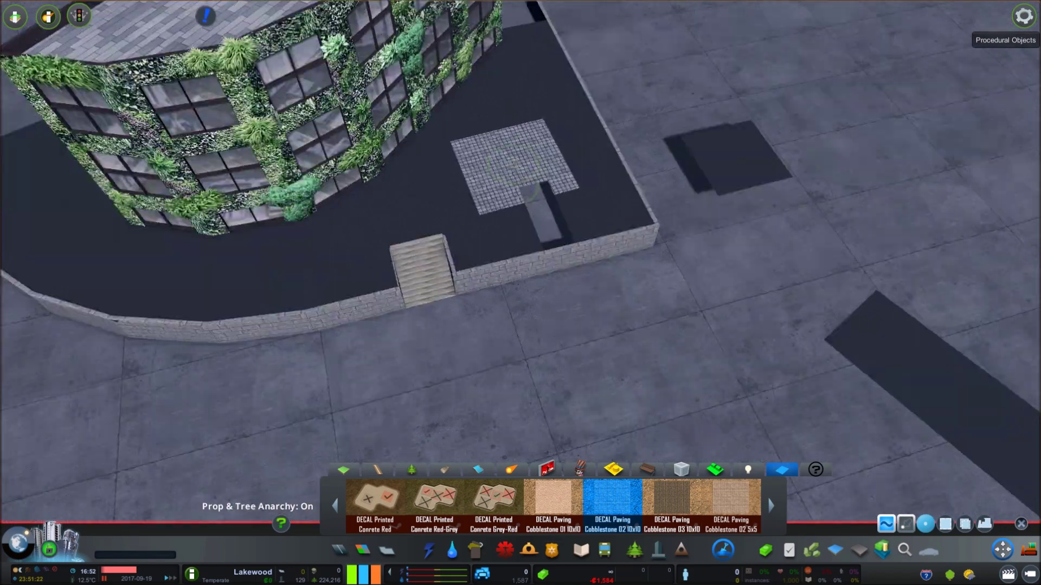
pyautogui.scroll(5, 591, 208)
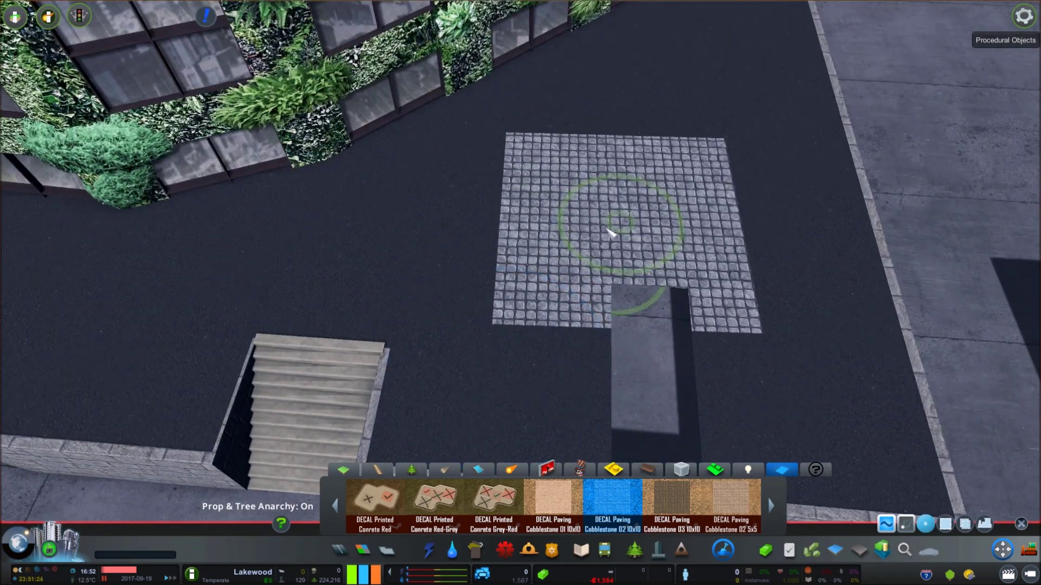
pyautogui.scroll(-5, 611, 233)
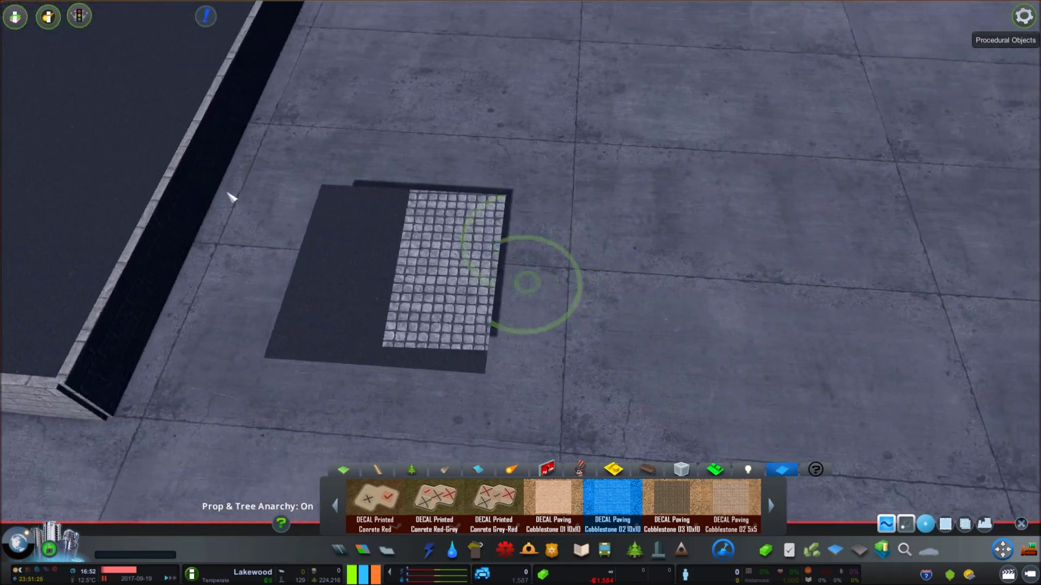
pyautogui.moveTo(231, 198)
pyautogui.mouseDown()
pyautogui.moveTo(121, 217)
pyautogui.moveTo(546, 262)
pyautogui.mouseUp()
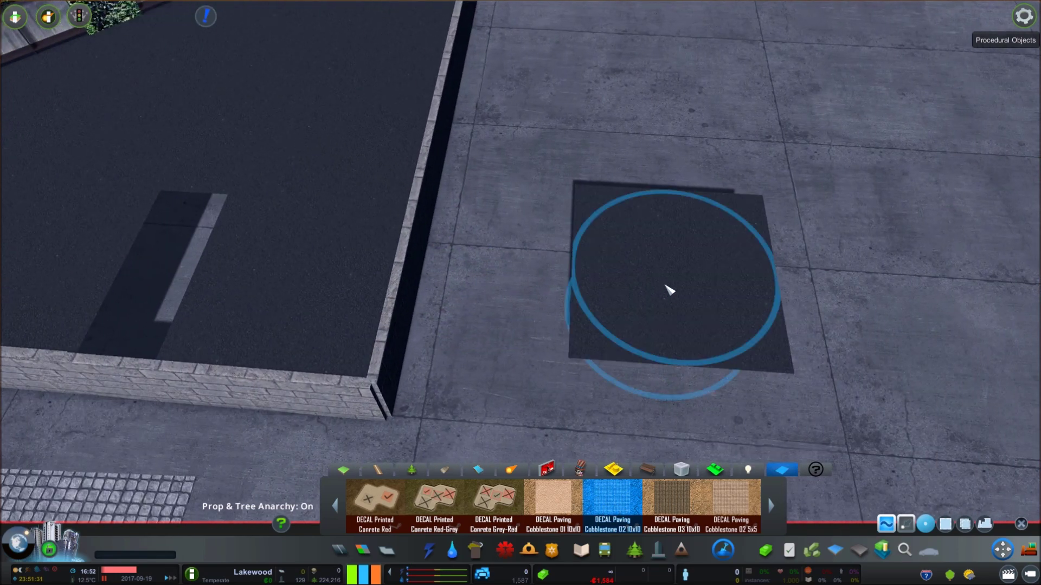
# Place a second Cobblestone 02 10x10 decal on the concrete over the dark asphalt square
pyautogui.click(669, 291)
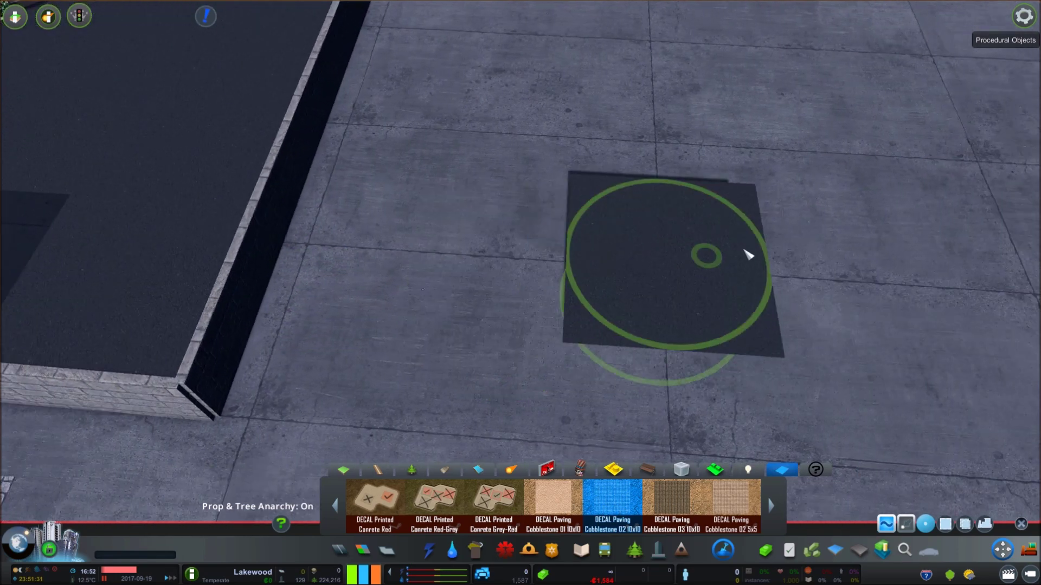
pyautogui.click(613, 501)
pyautogui.click(520, 255)
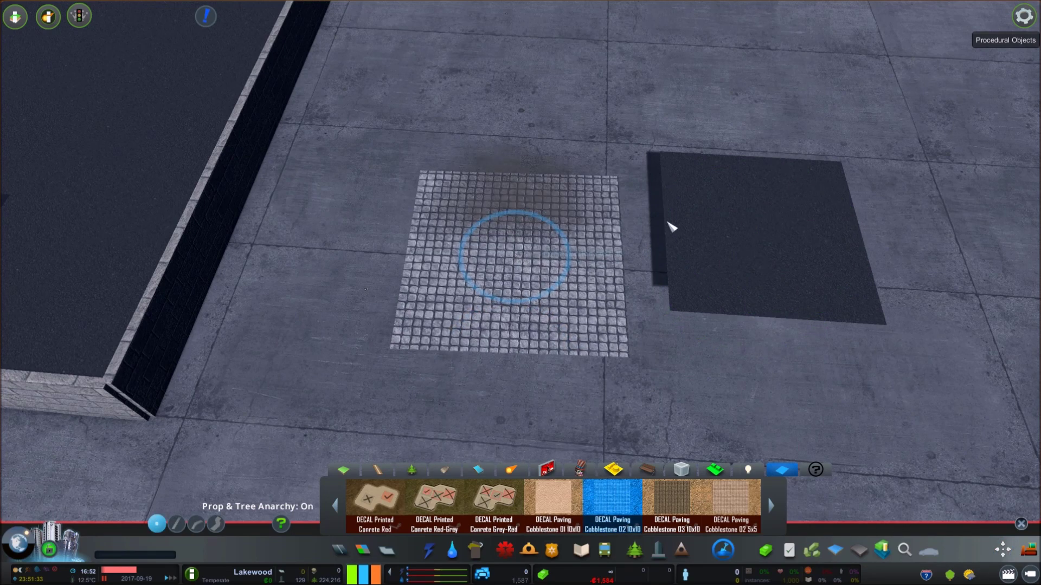
pyautogui.click(673, 227)
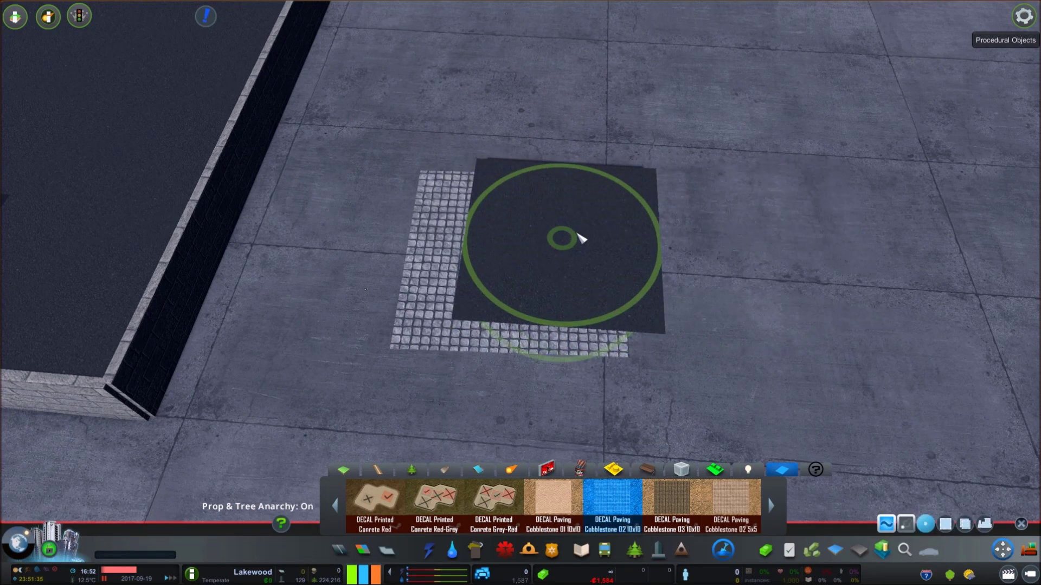
pyautogui.scroll(-3, 724, 285)
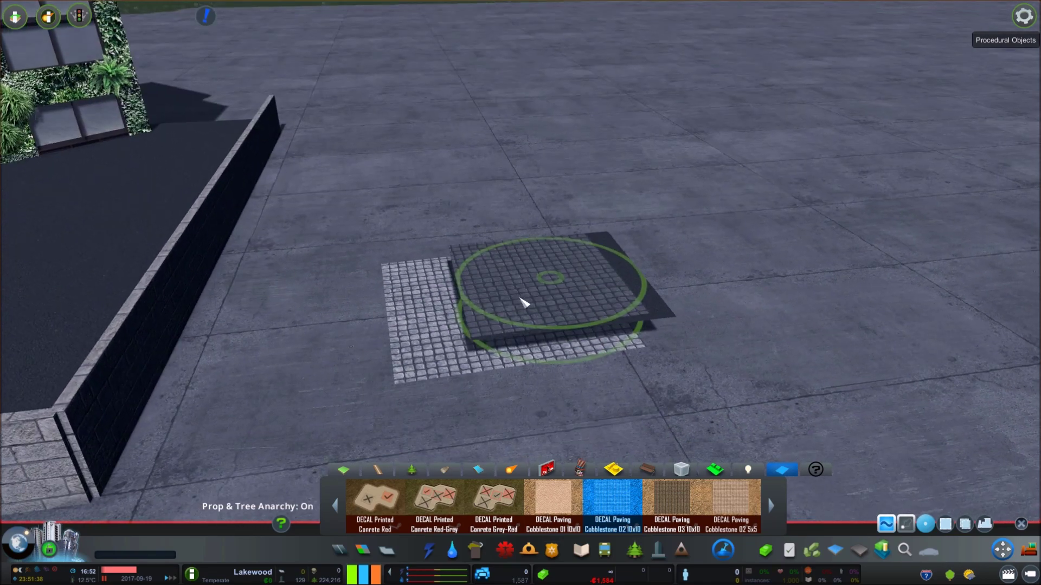
pyautogui.scroll(5, 523, 303)
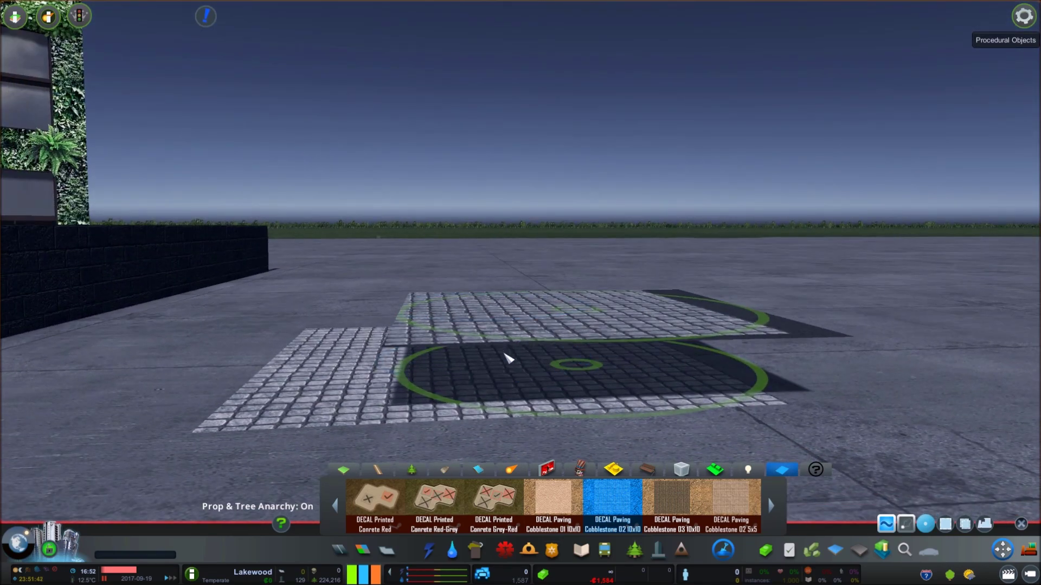
pyautogui.scroll(3, 534, 291)
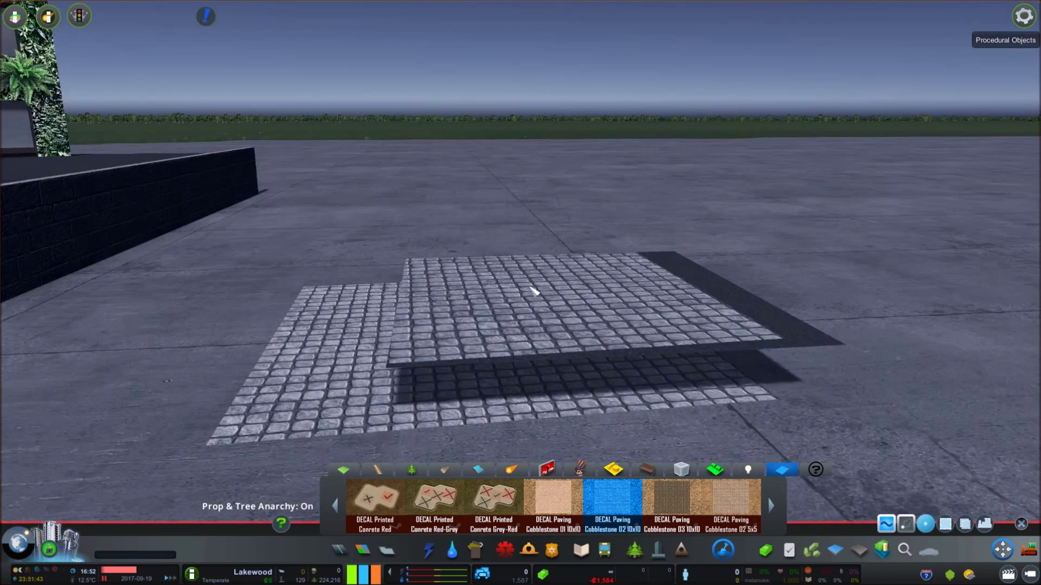
pyautogui.scroll(-5, 534, 291)
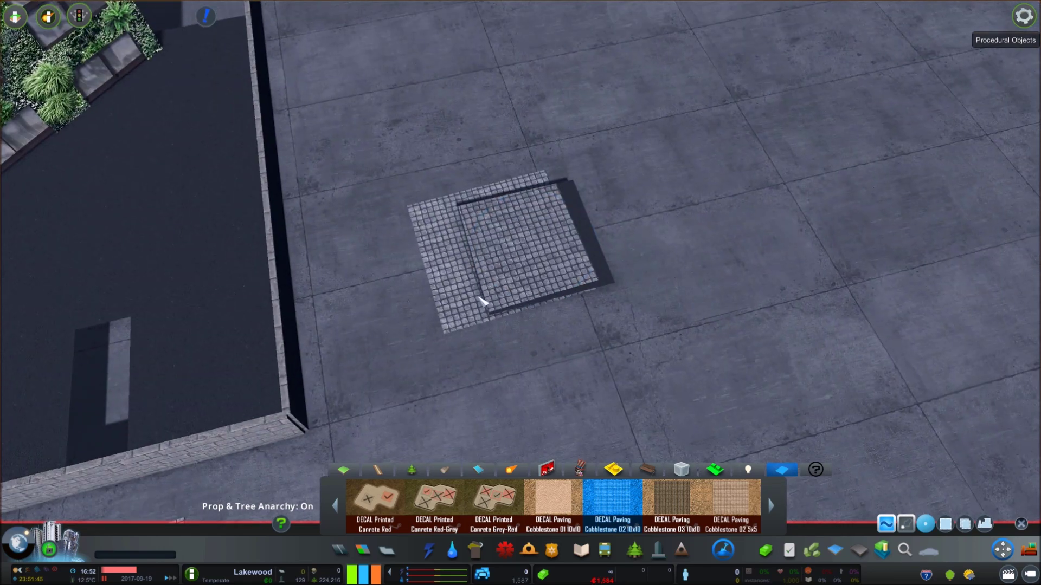
pyautogui.scroll(5, 482, 302)
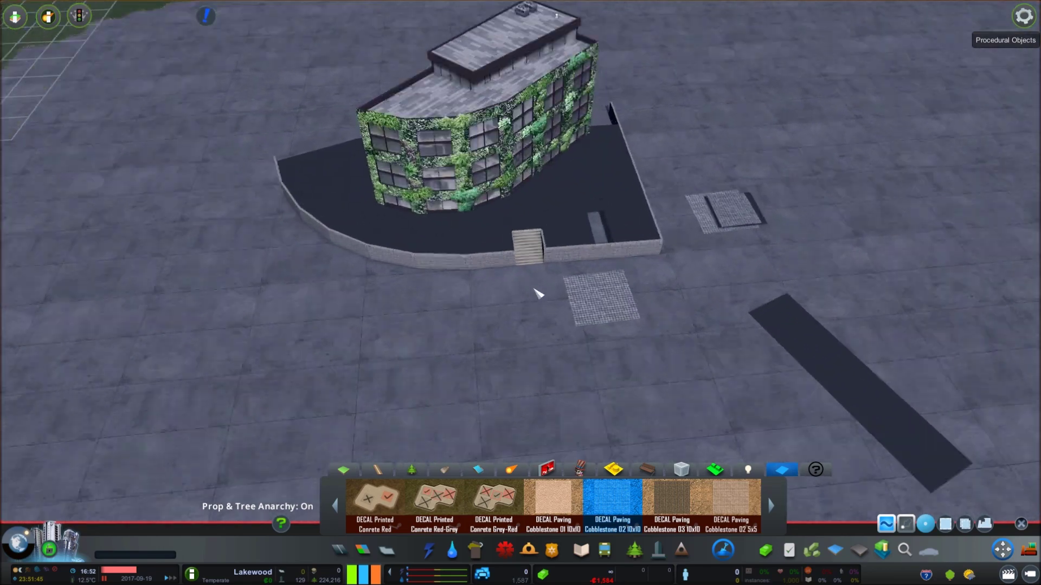
pyautogui.press('d')
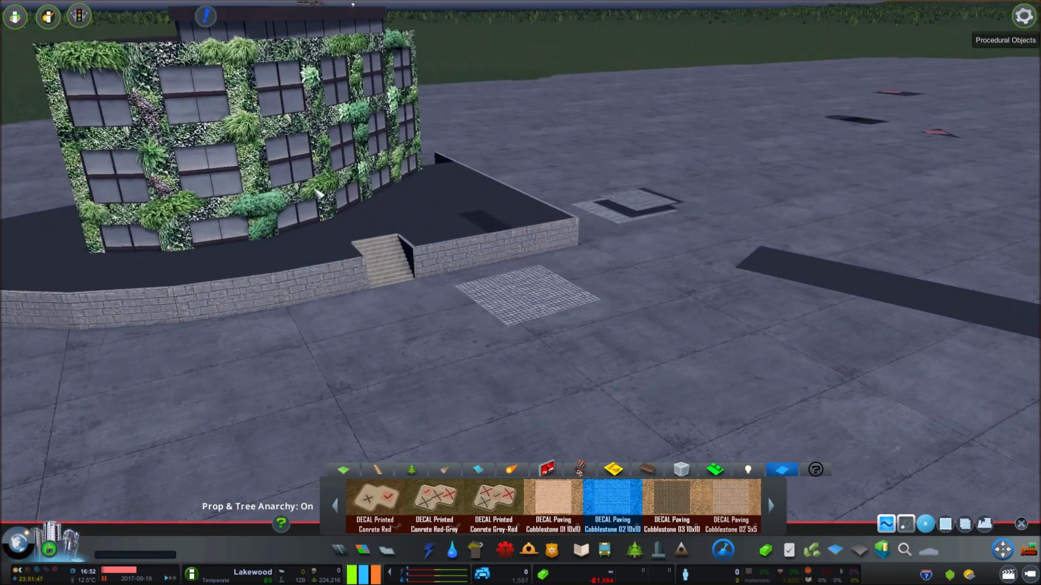
pyautogui.press('a')
pyautogui.press('a')
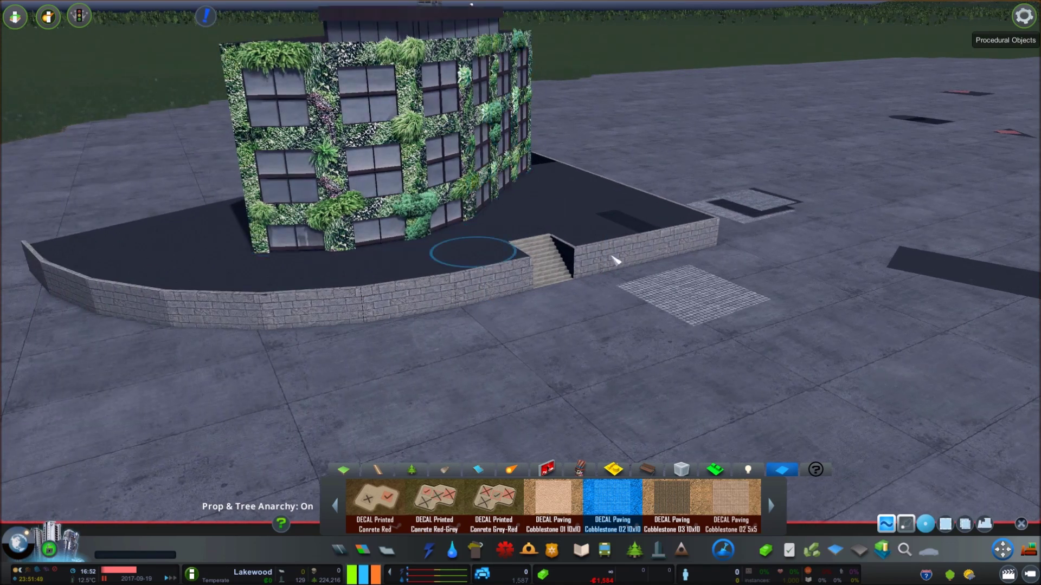
pyautogui.press('d')
pyautogui.press('d')
pyautogui.press('w')
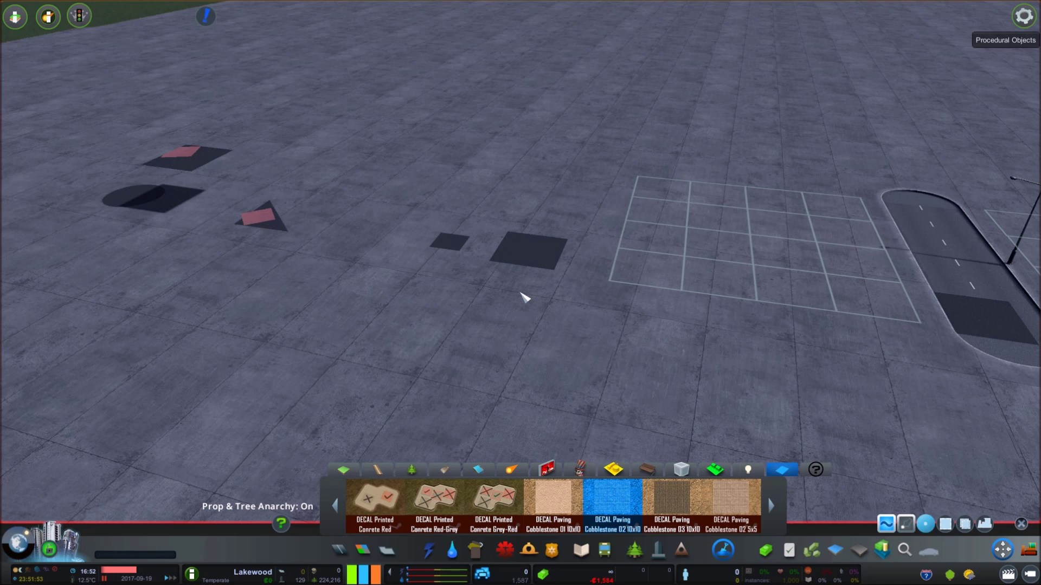
pyautogui.press('a')
pyautogui.press('d')
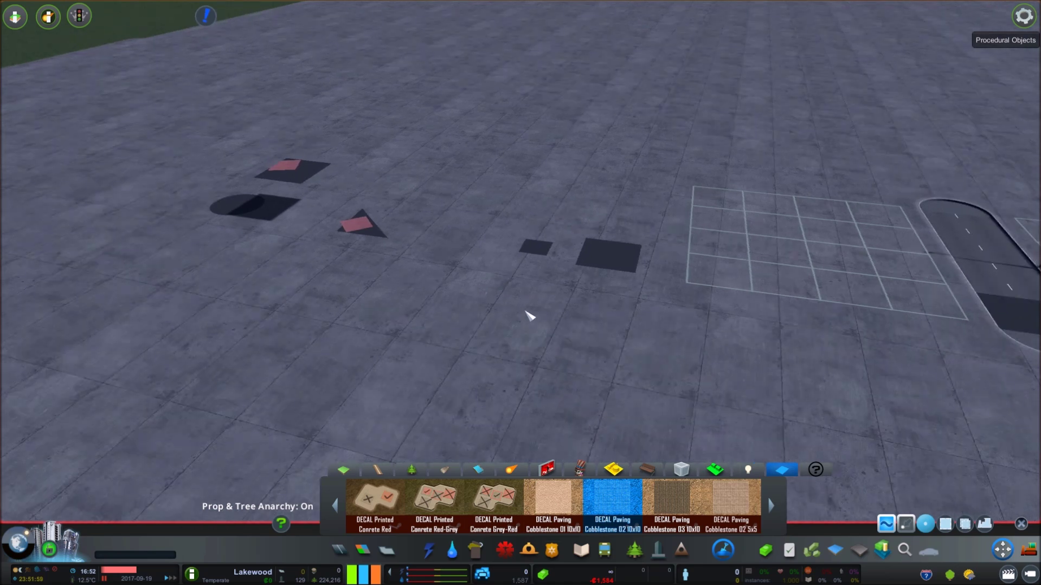
pyautogui.scroll(-2, 529, 314)
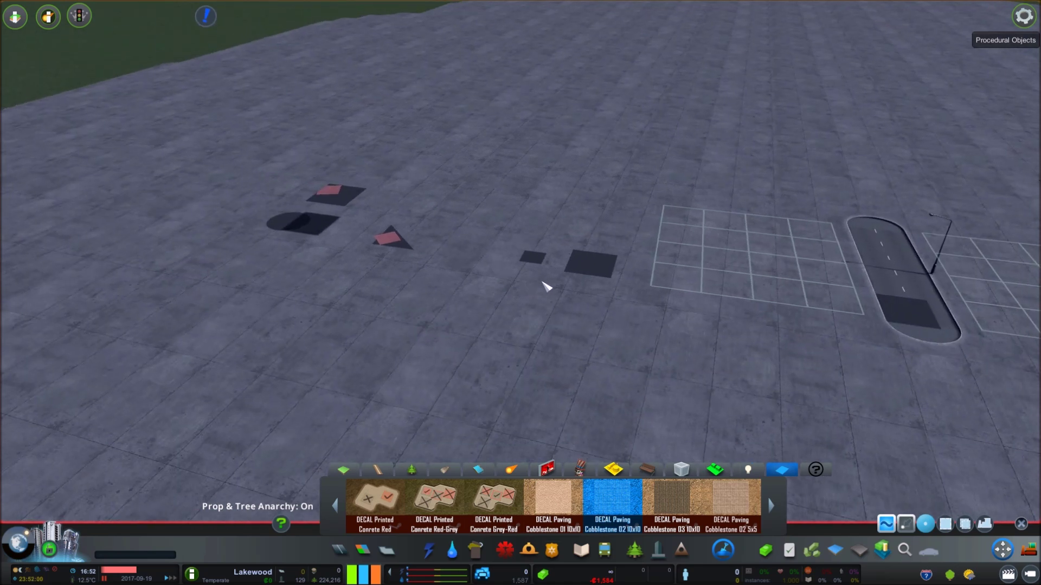
pyautogui.press('a')
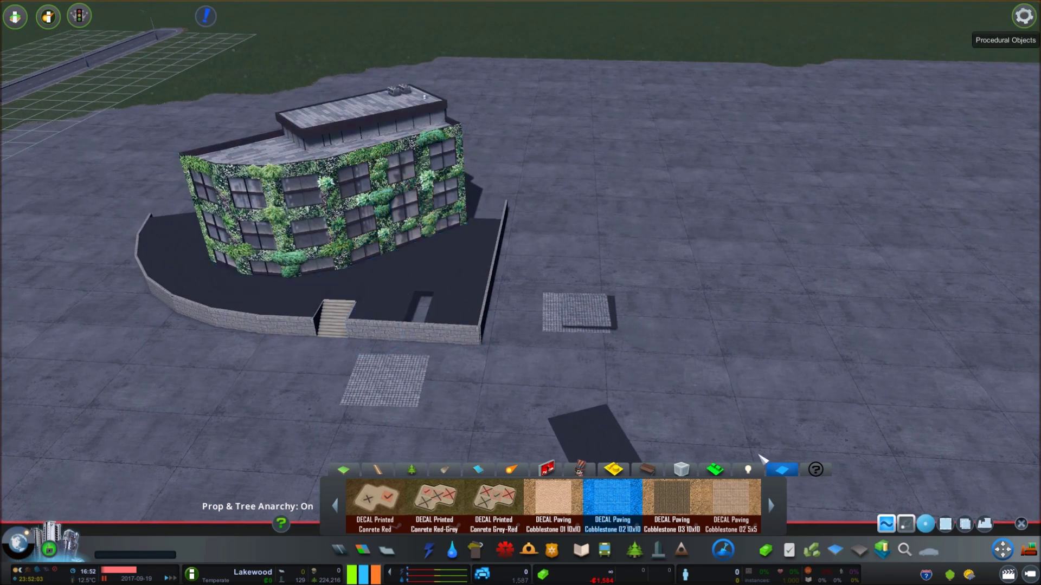
pyautogui.press('d')
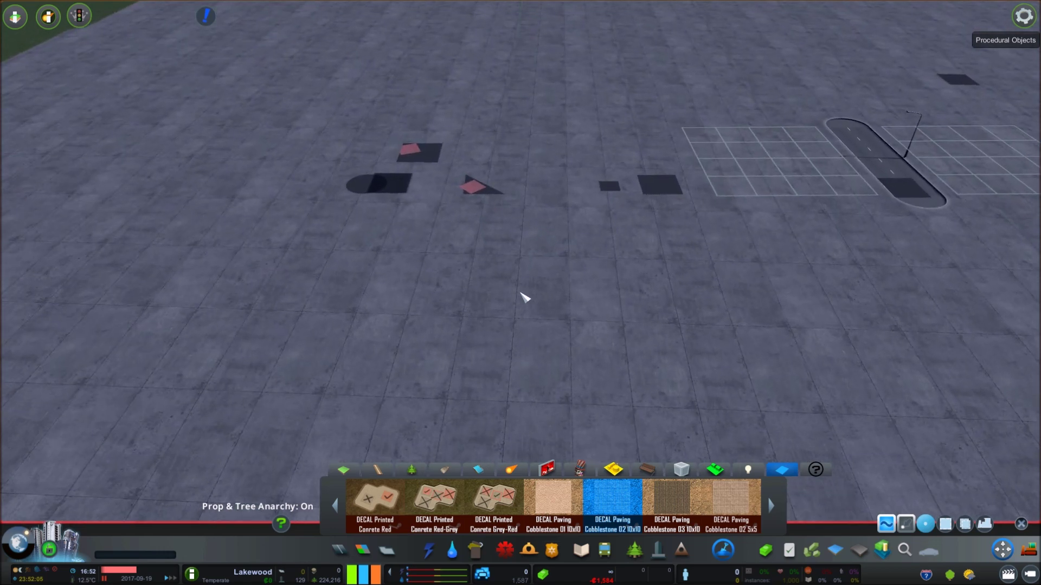